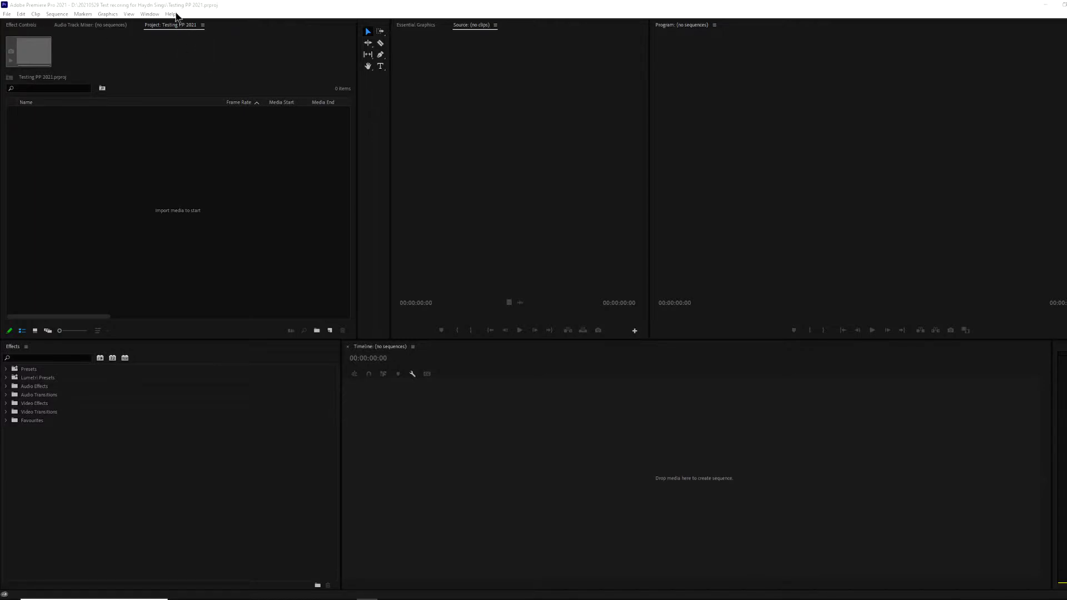
left_click(175, 15)
left_click(184, 128)
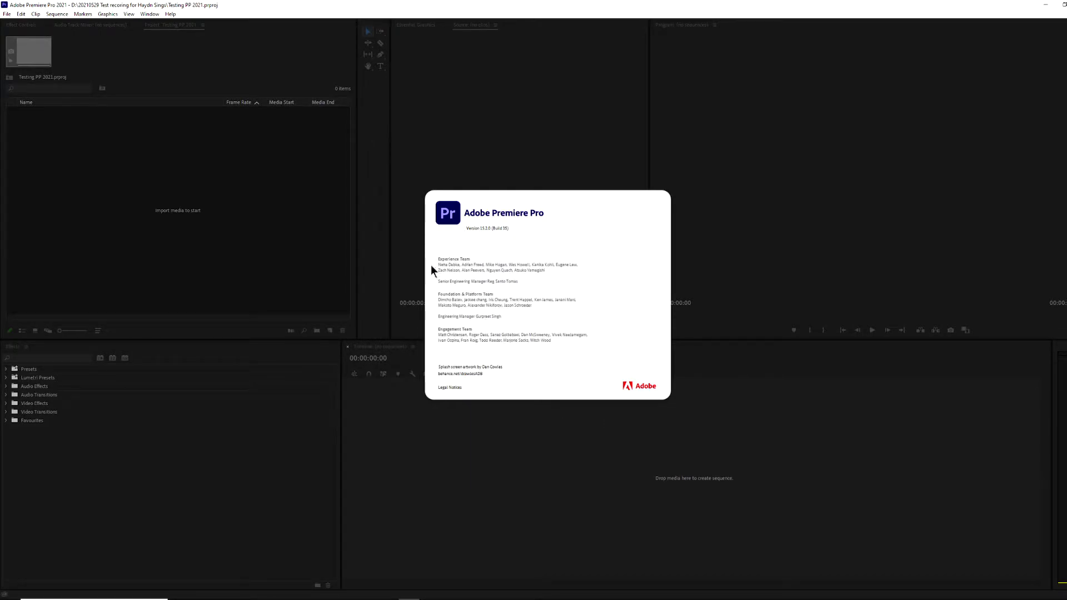
left_click(509, 323)
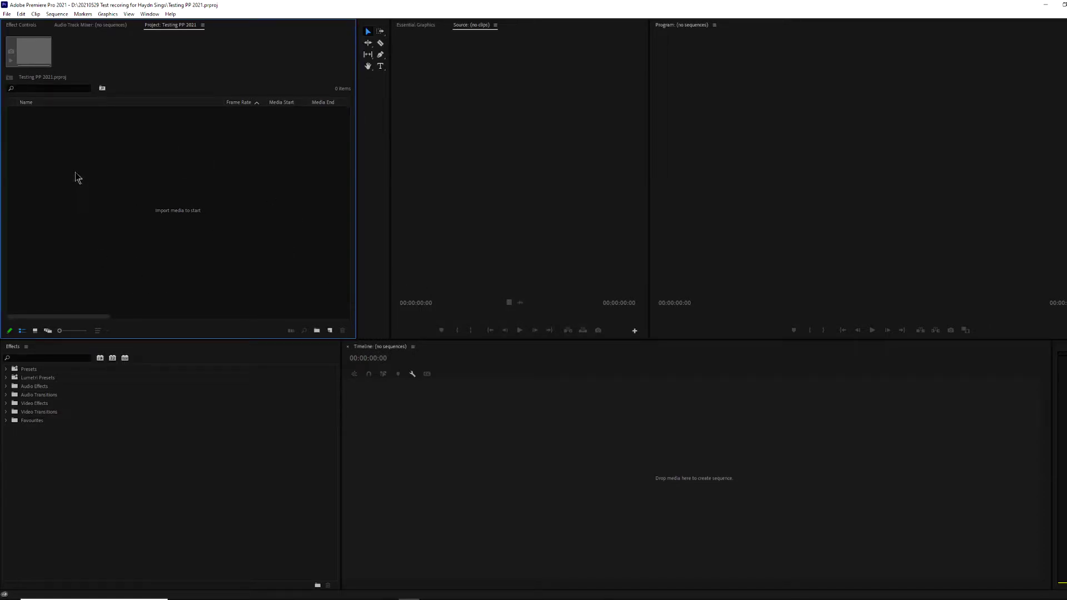
right_click(76, 154)
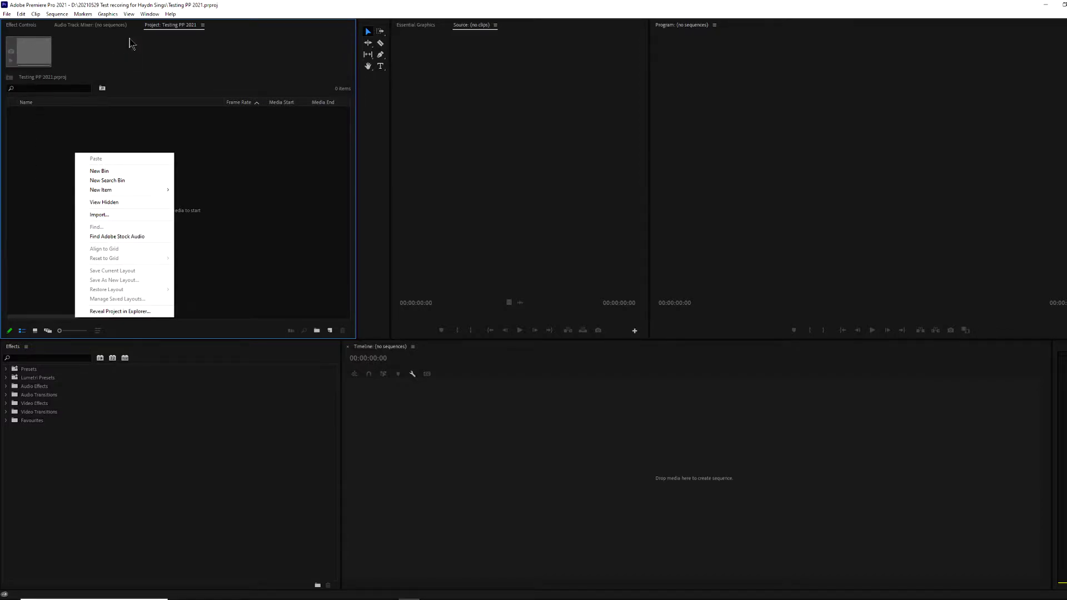
right_click(38, 174)
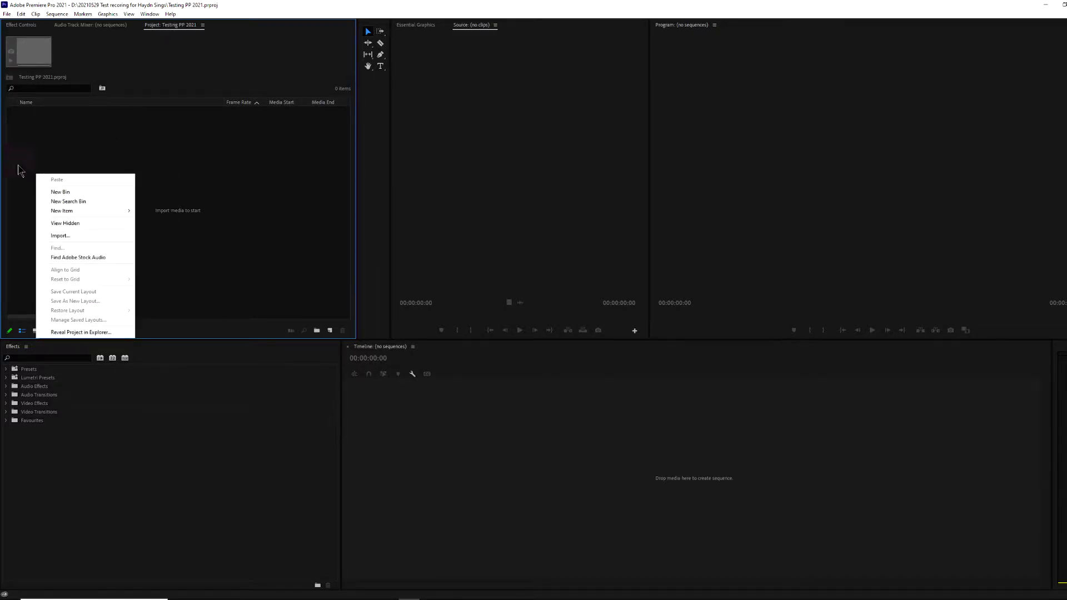
left_click(66, 235)
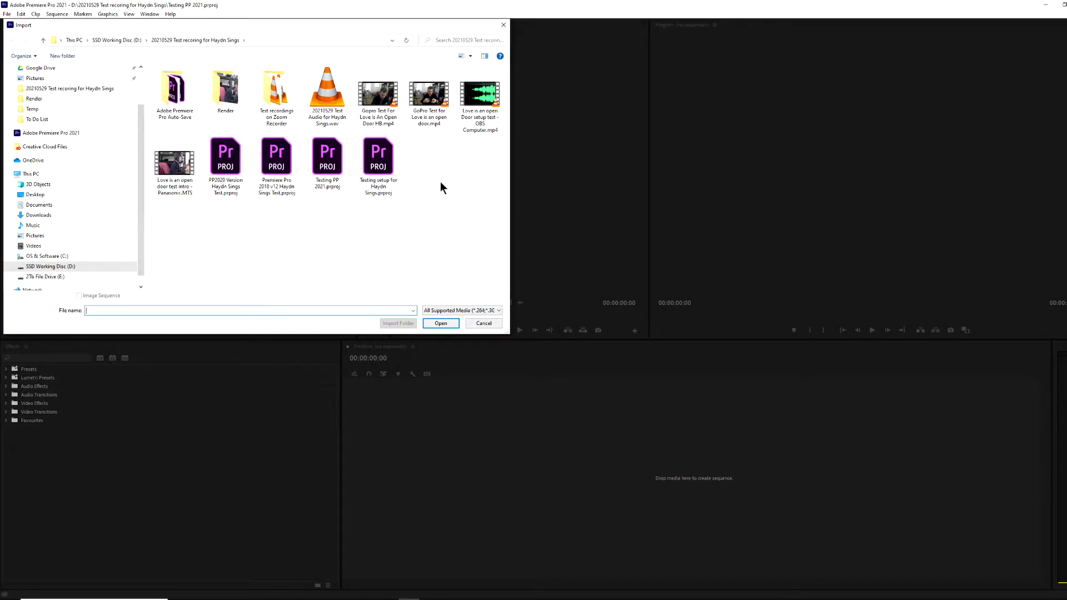
left_click(434, 95)
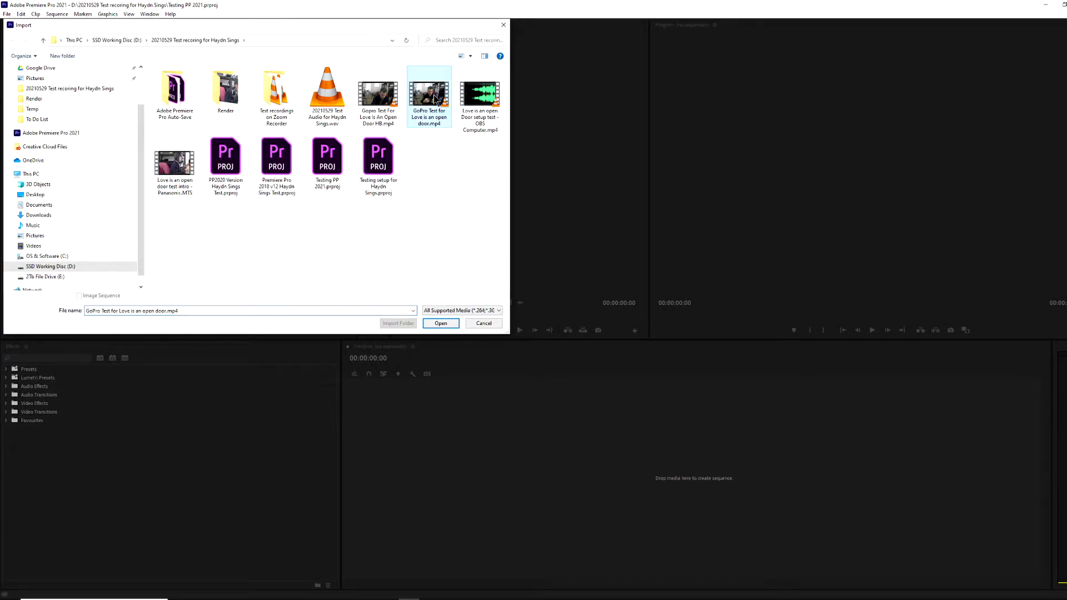
left_click(442, 324)
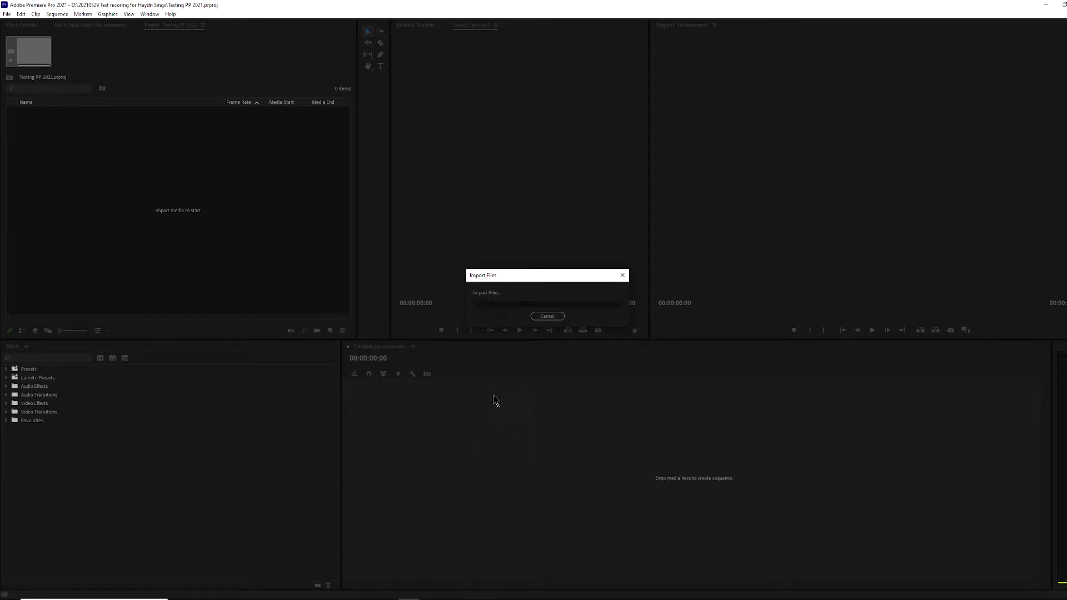
left_click(547, 317)
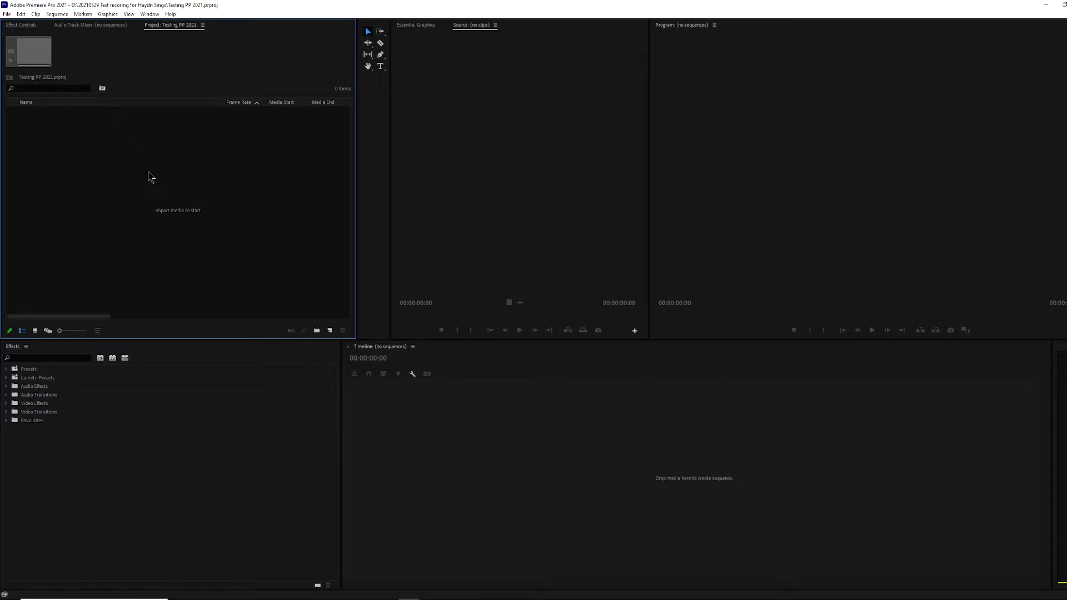
left_click(107, 15)
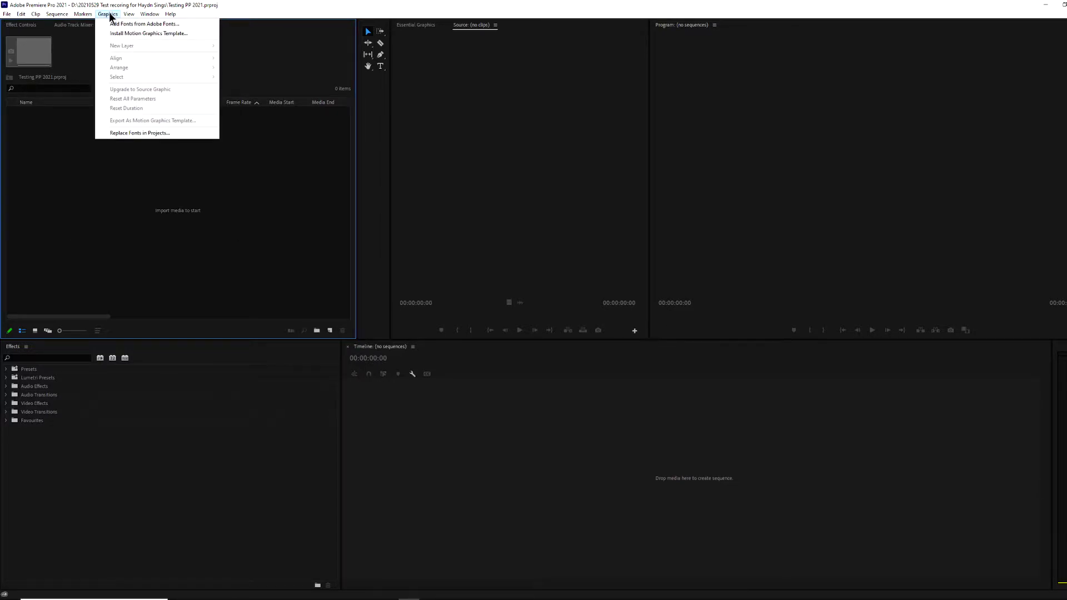
left_click(110, 17)
left_click(128, 14)
mouse_move(149, 14)
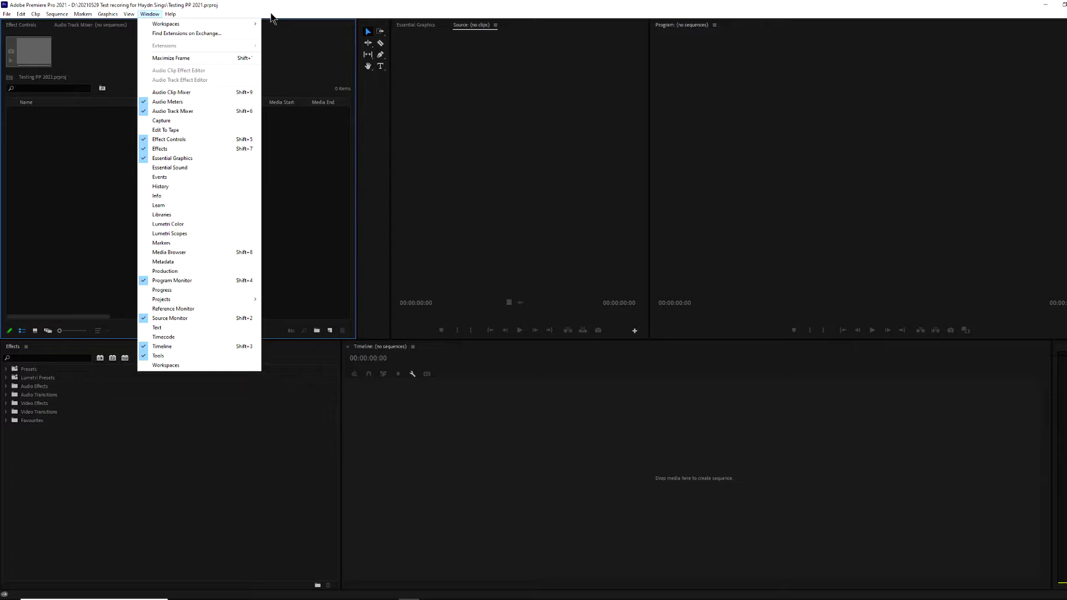
mouse_move(82, 14)
right_click(32, 193)
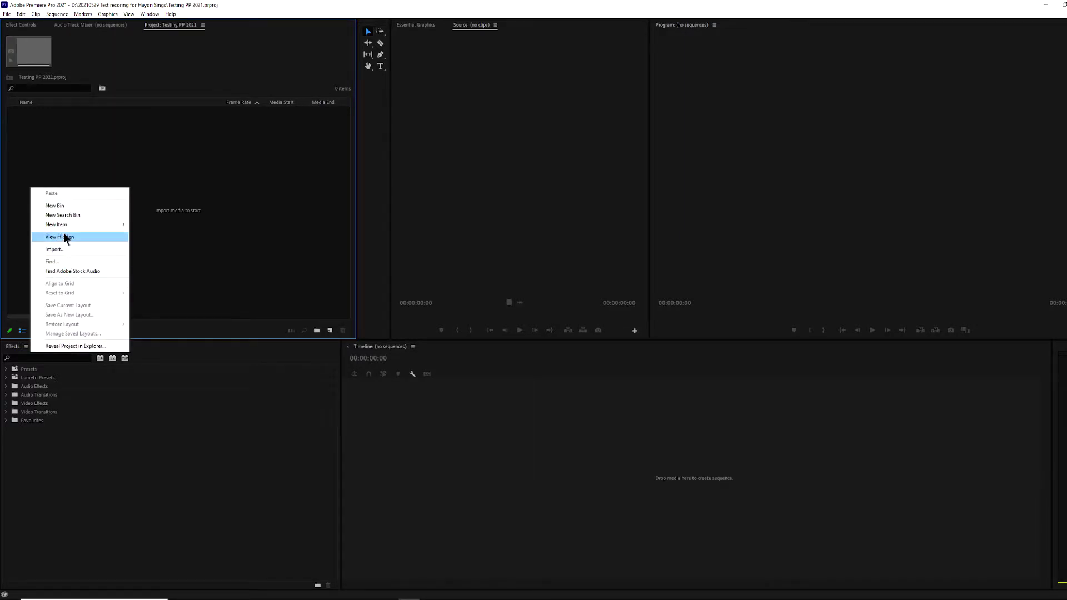
left_click(60, 250)
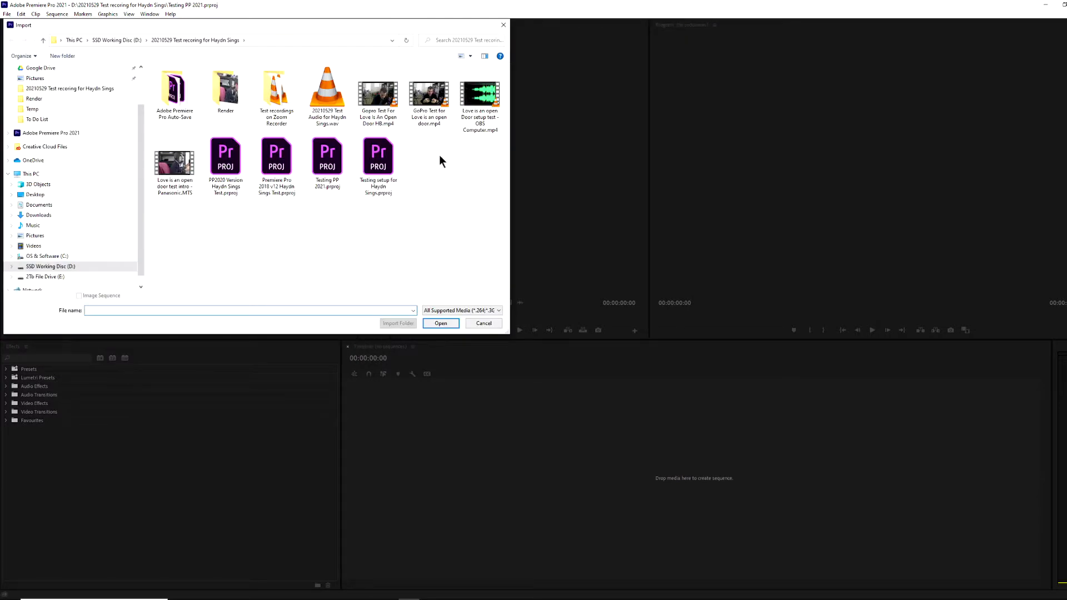
left_click(485, 129)
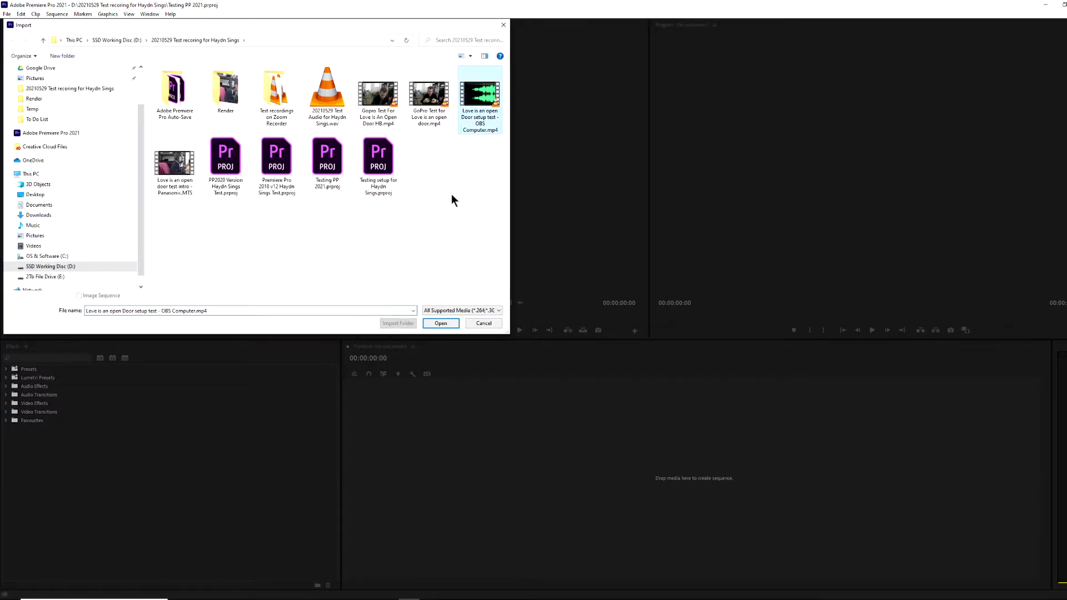
left_click(452, 322)
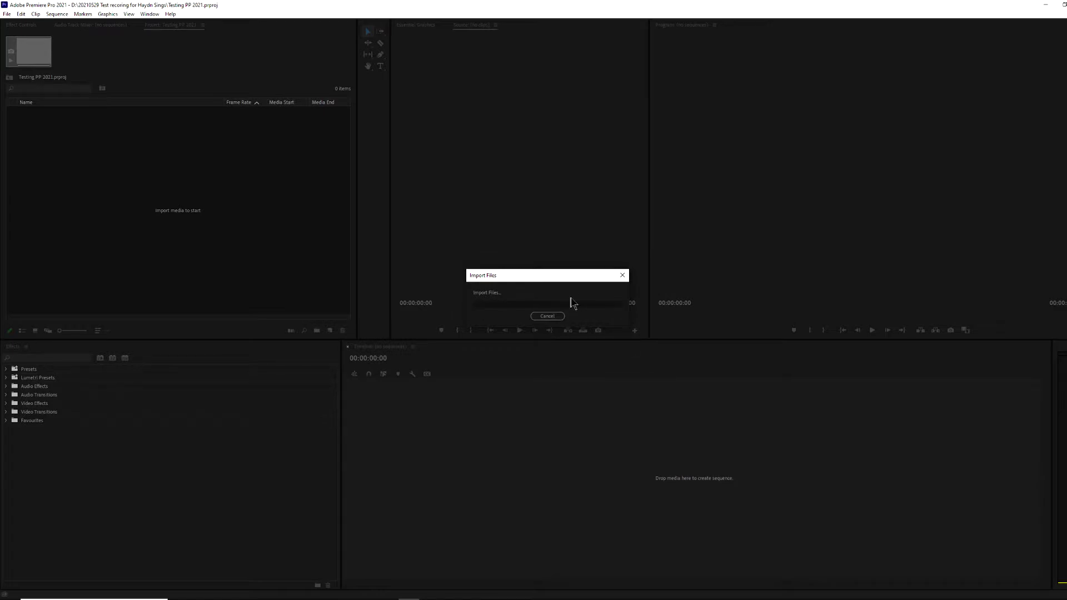
left_click(547, 316)
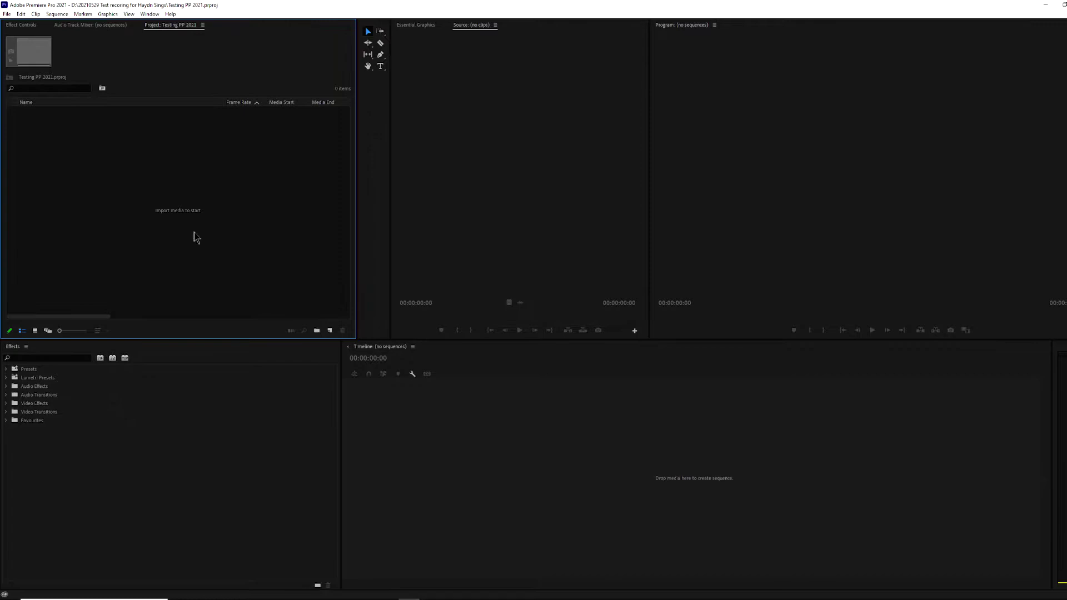
right_click(165, 163)
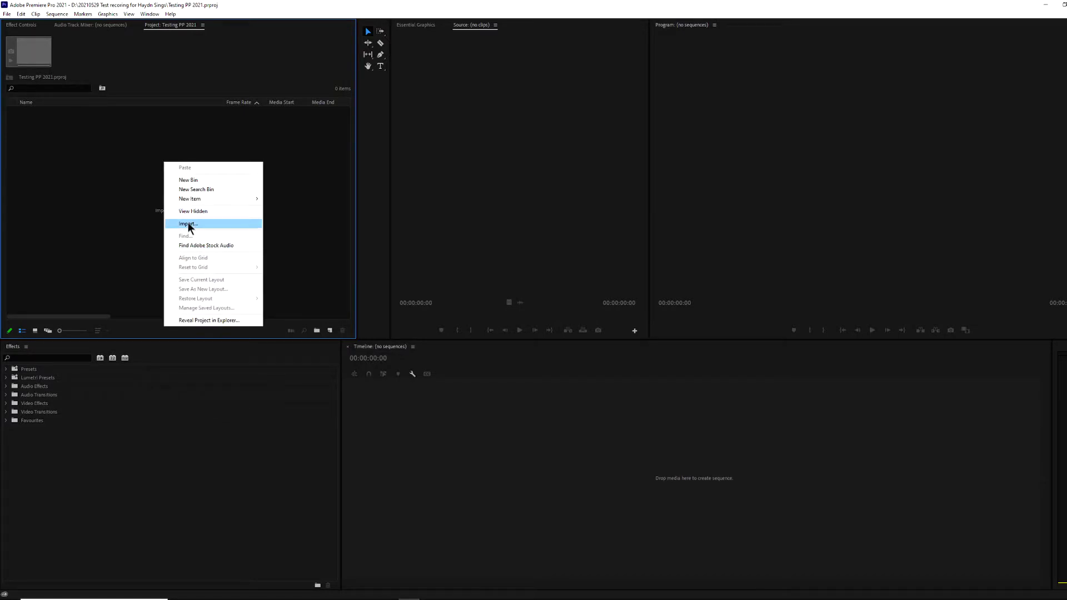
left_click(189, 223)
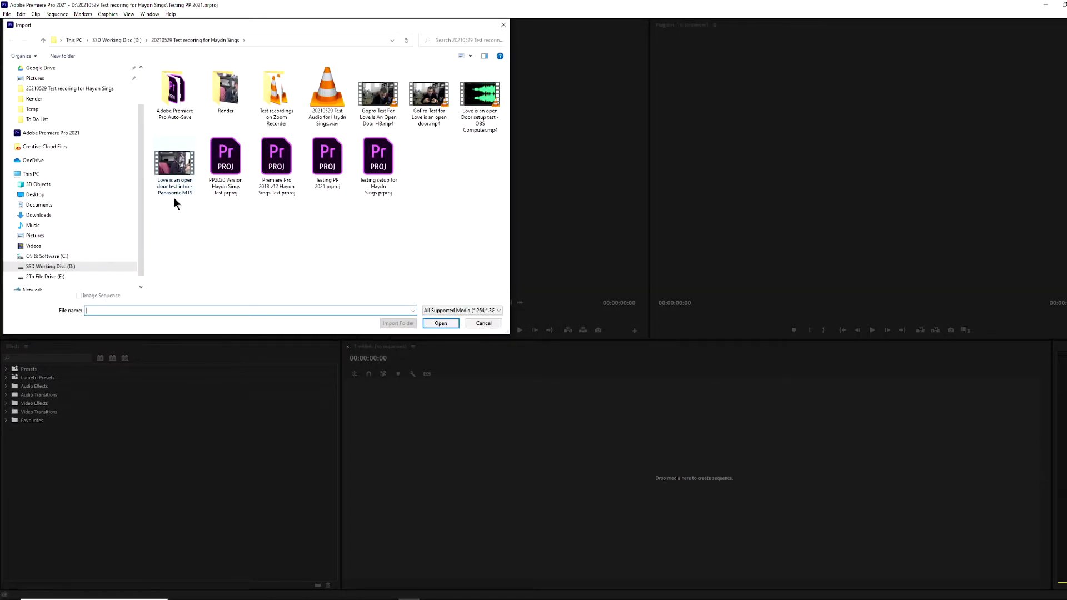
left_click(174, 193)
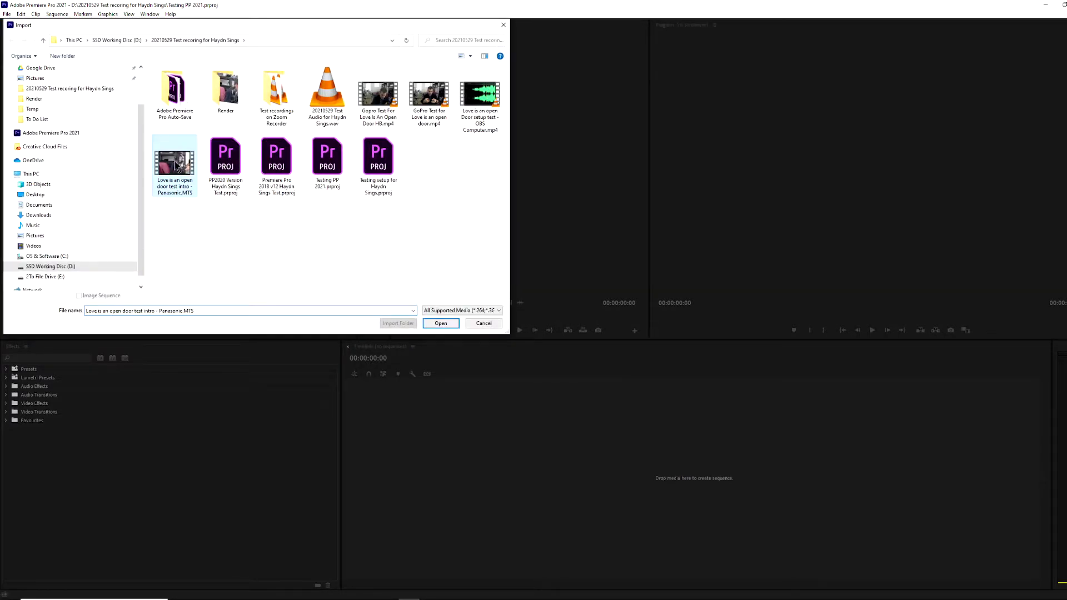
left_click(440, 324)
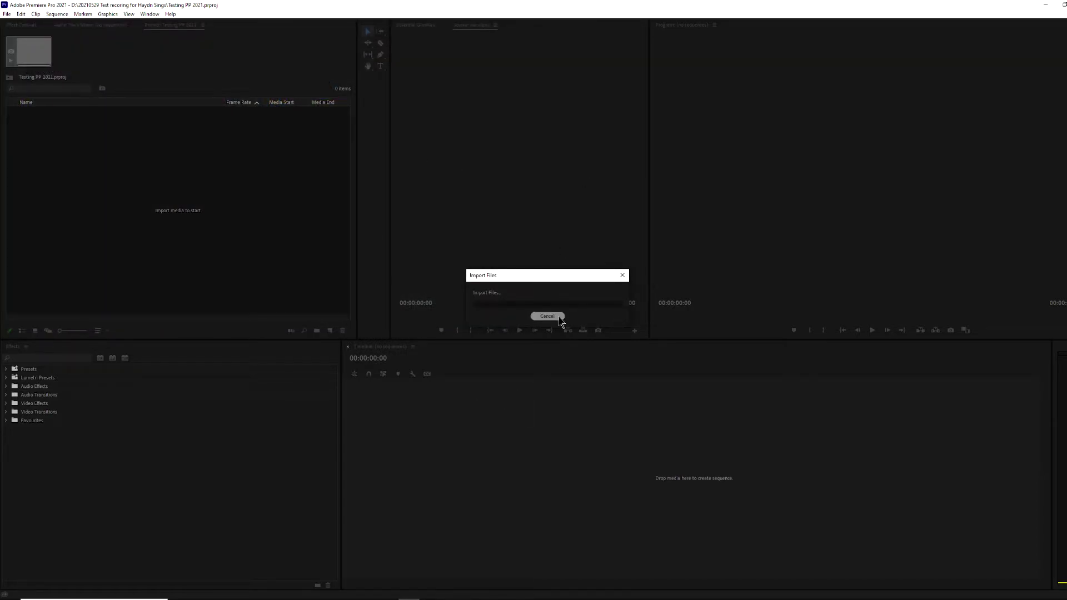
Step: Import '20210529 Test Audio for Haydn Sings.wav' into the project
right_click(126, 164)
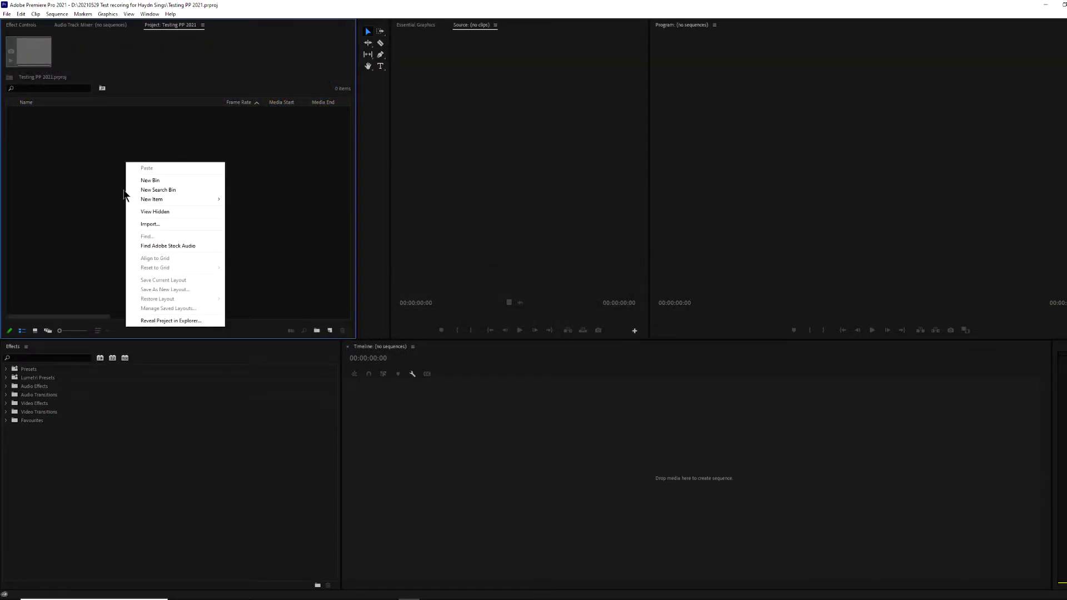
left_click(155, 226)
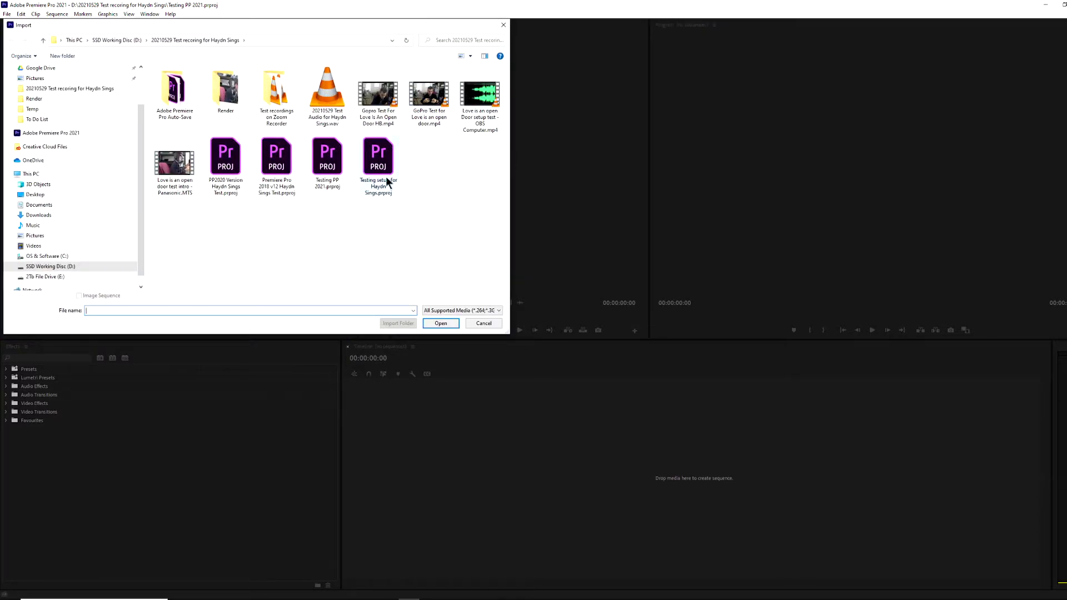
left_click(339, 87)
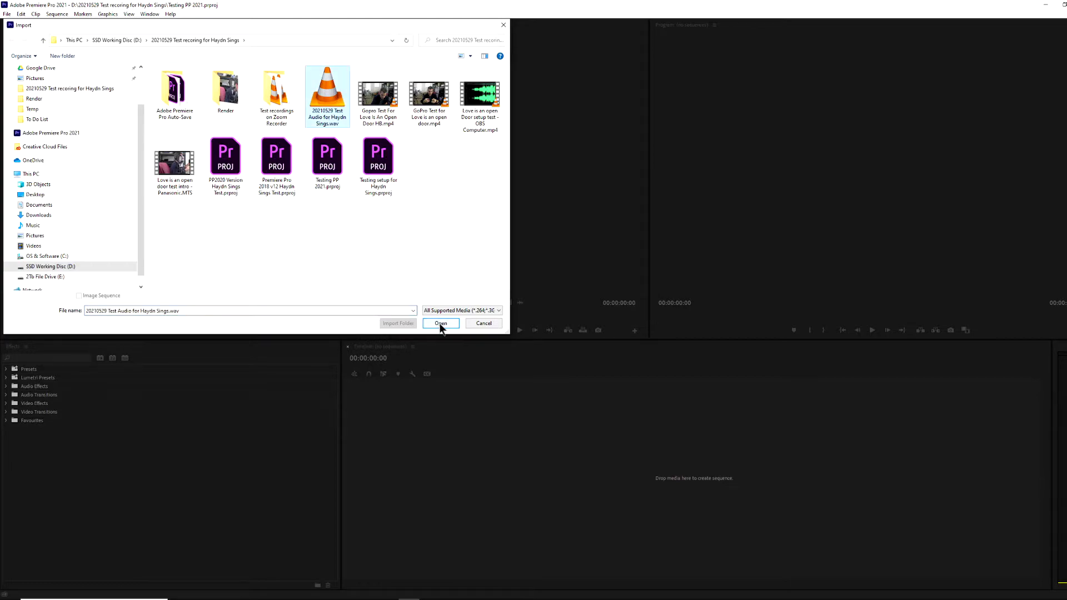
left_click(440, 323)
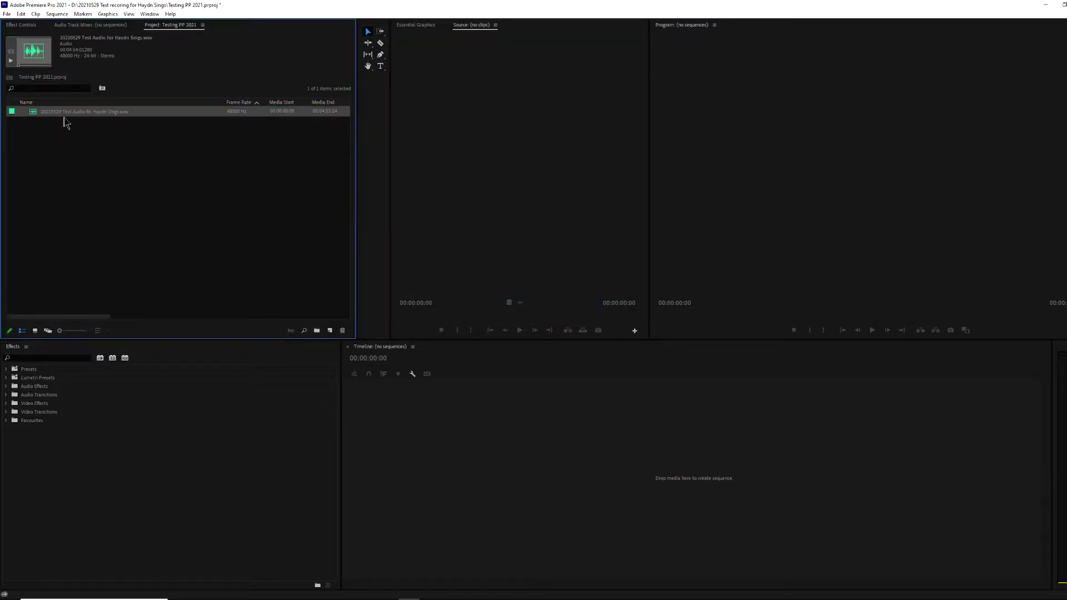
Step: Preview the test audio in the Source monitor from 00:00:51:17, stopping at 00:00:56:19
left_click(43, 112)
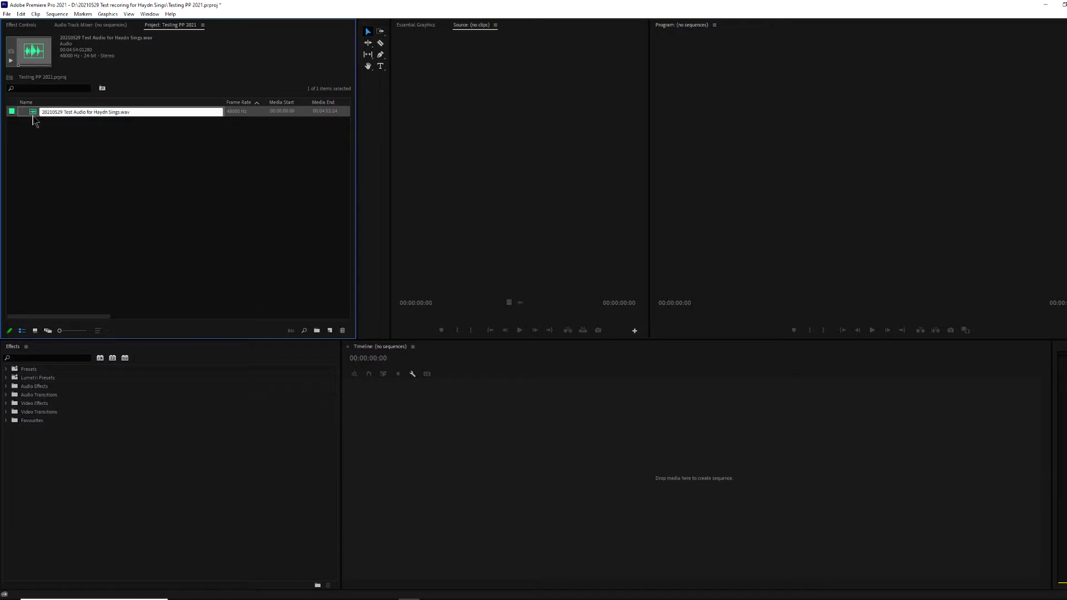
double_click(33, 114)
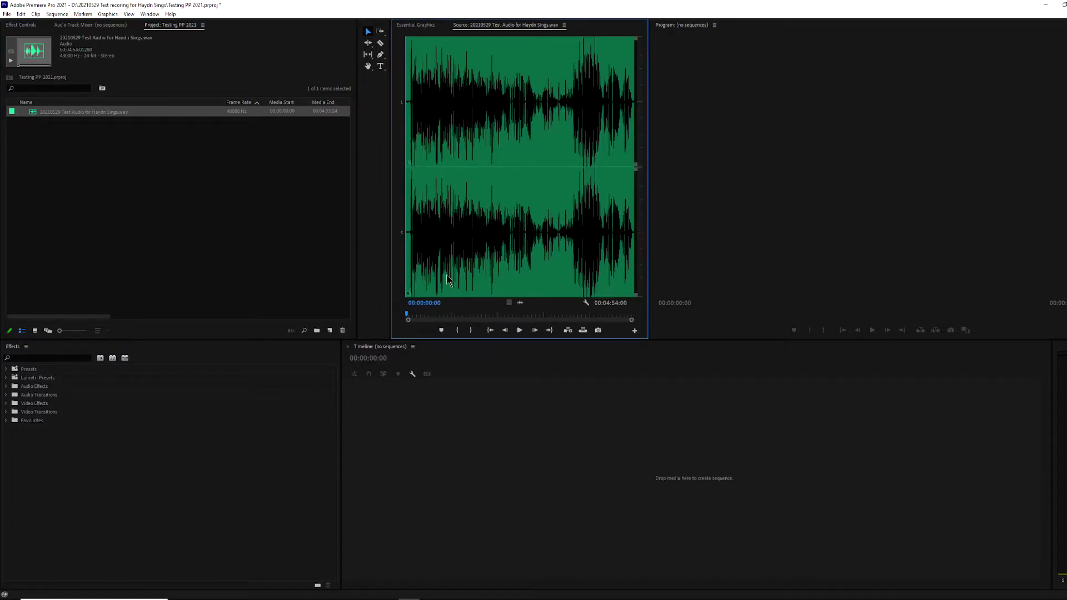
left_click(447, 277)
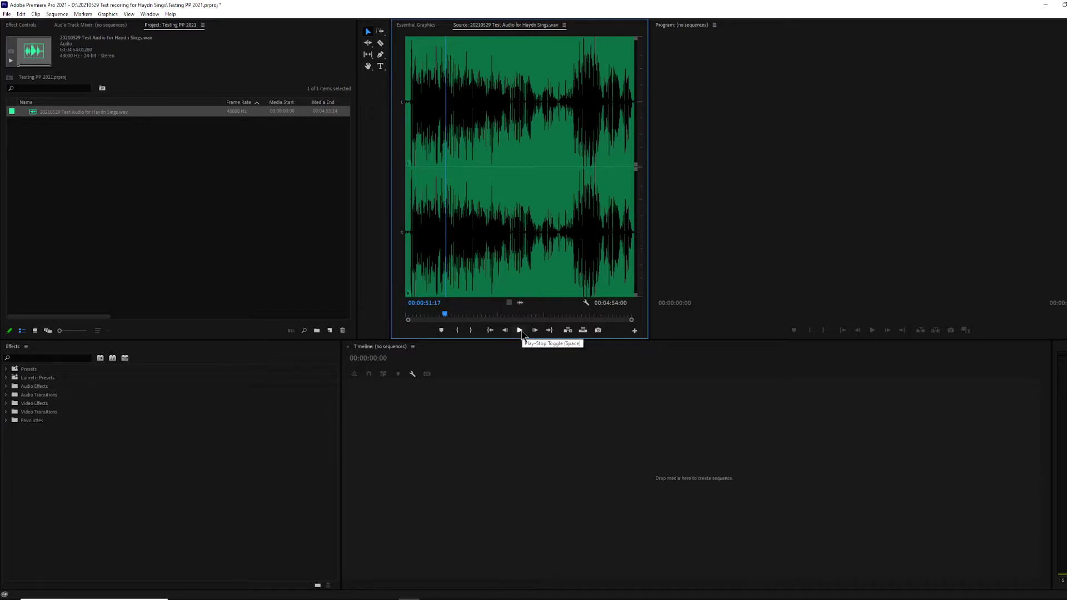
left_click(520, 331)
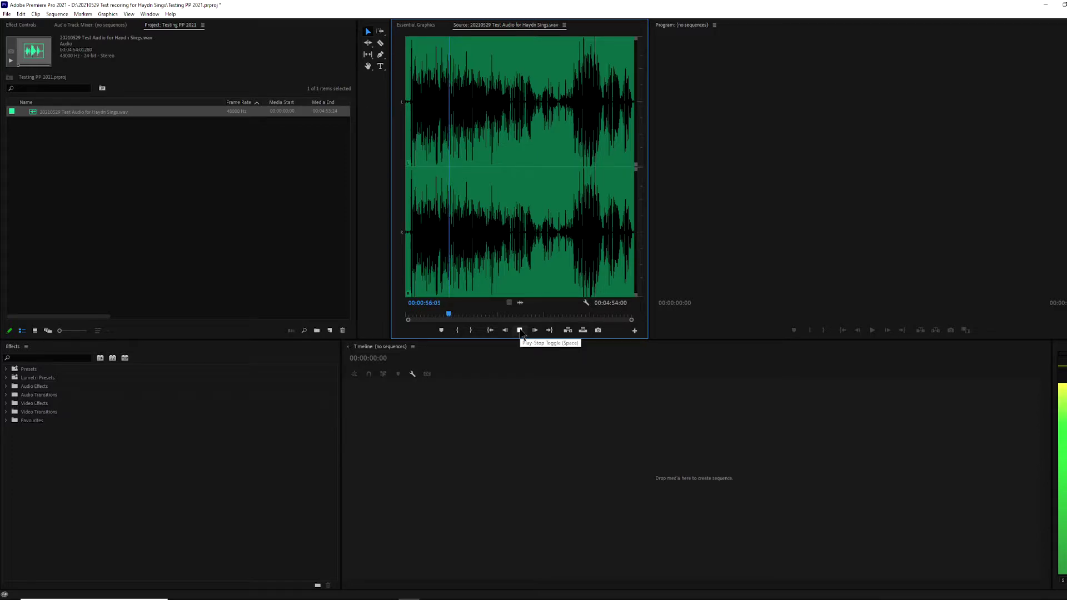
left_click(520, 331)
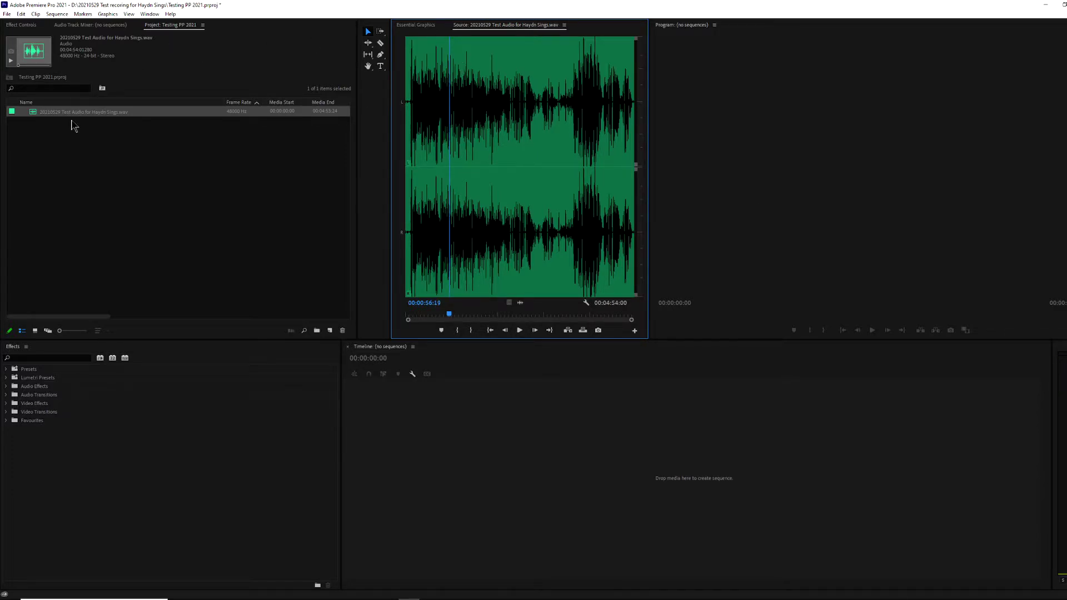
Step: Import A09V7661.MOV from the MOV clip folder on the D: drive and select it
left_click(77, 148)
right_click(81, 154)
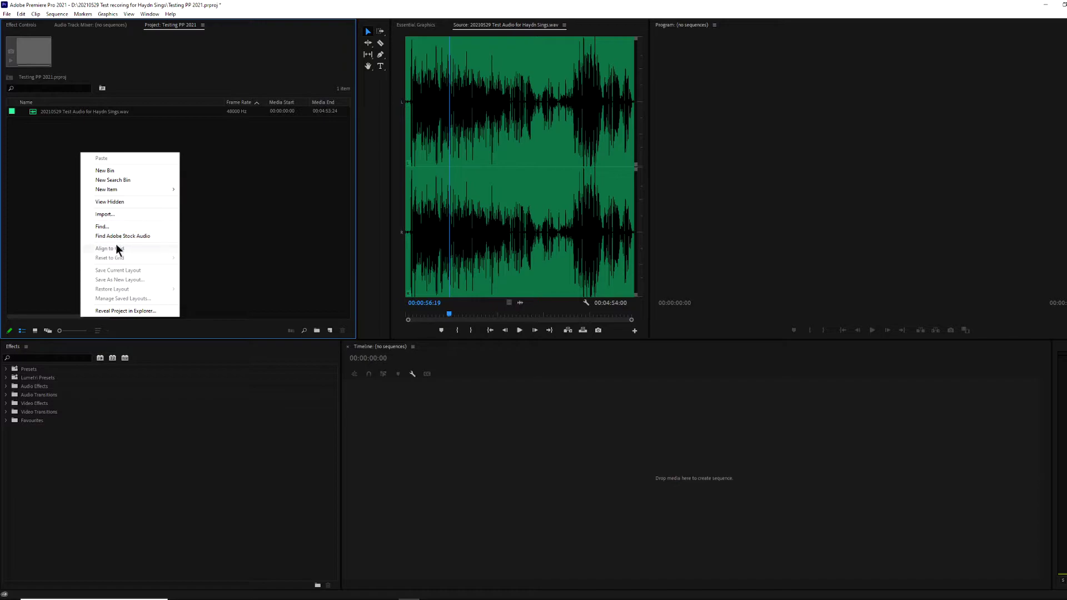
left_click(106, 214)
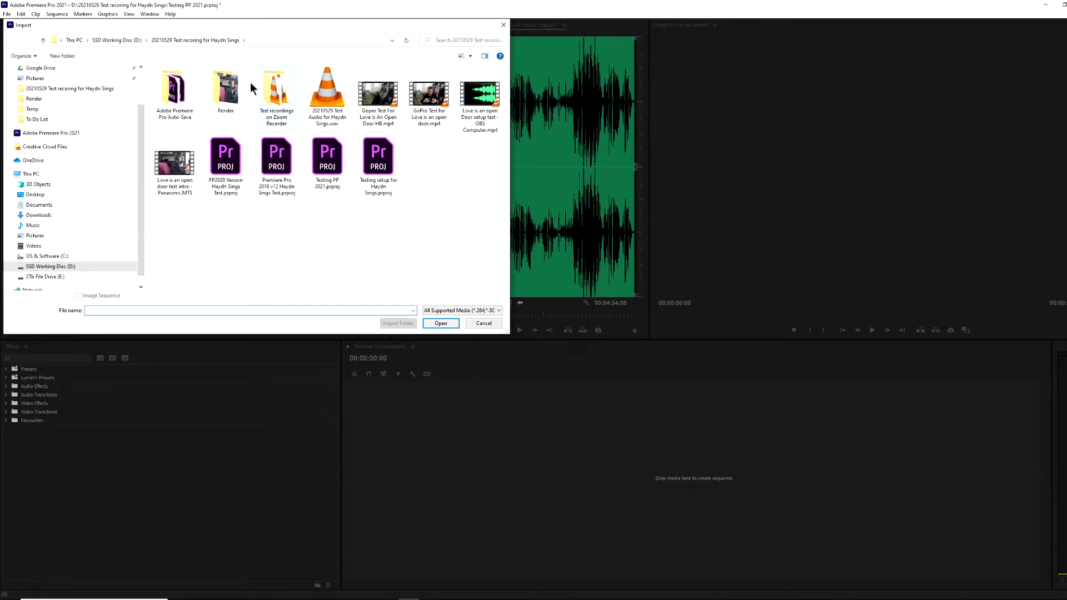
left_click(123, 41)
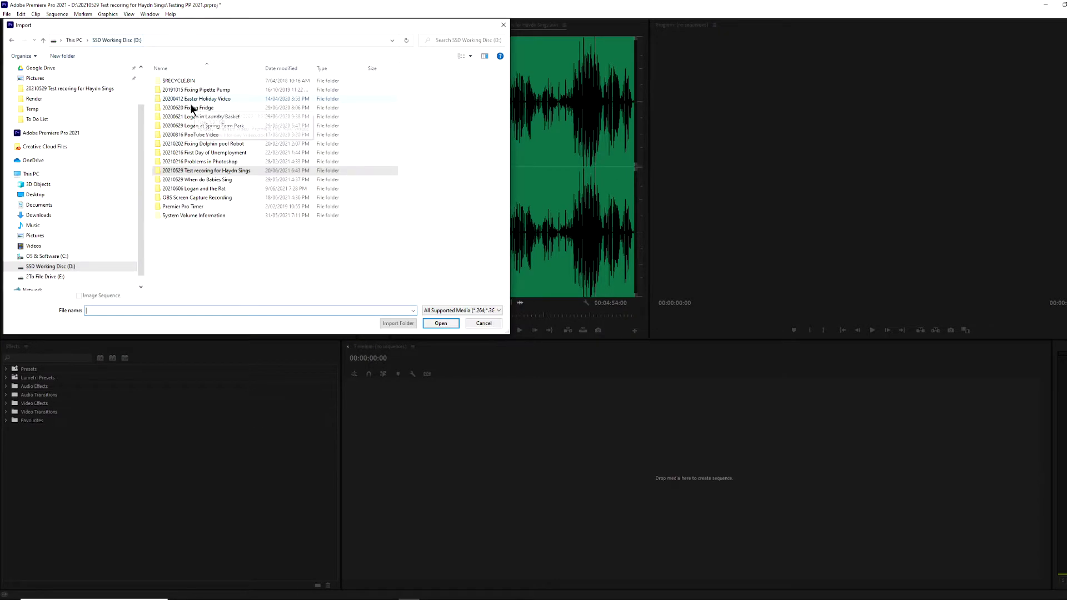
double_click(212, 198)
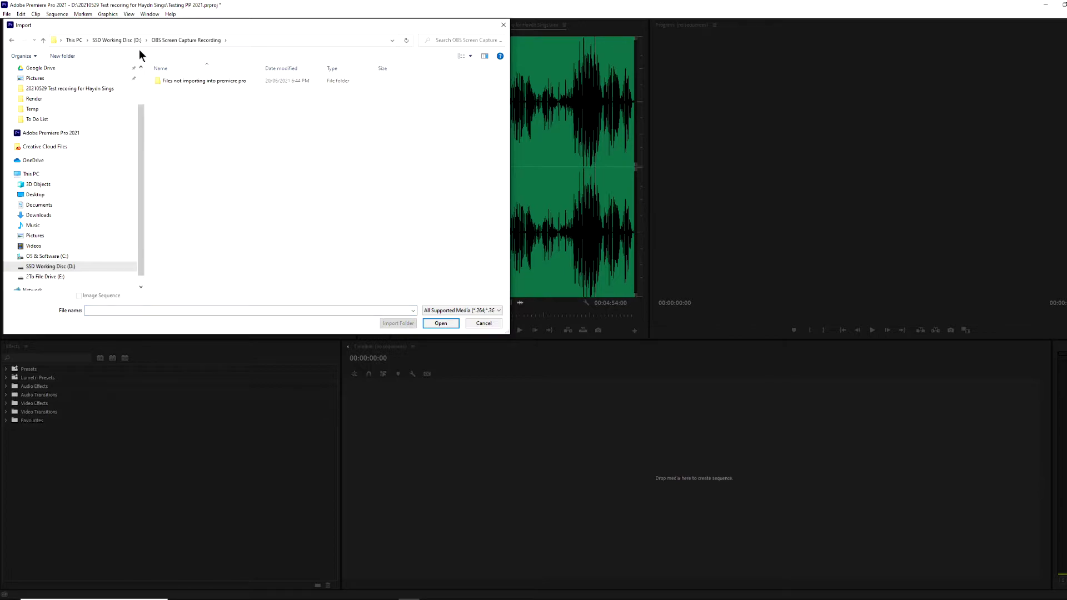
left_click(129, 40)
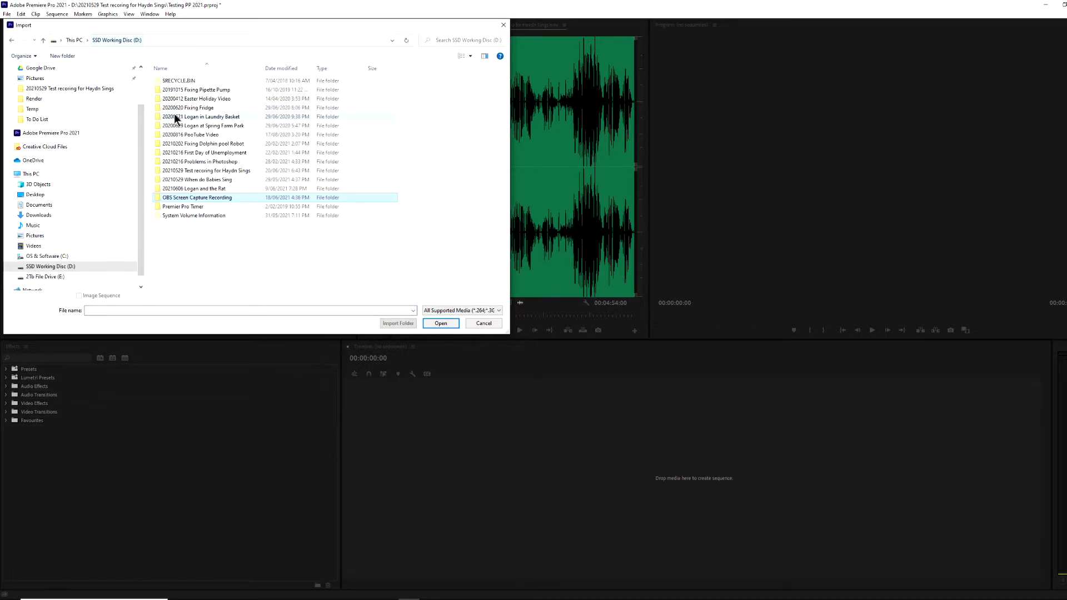
double_click(199, 191)
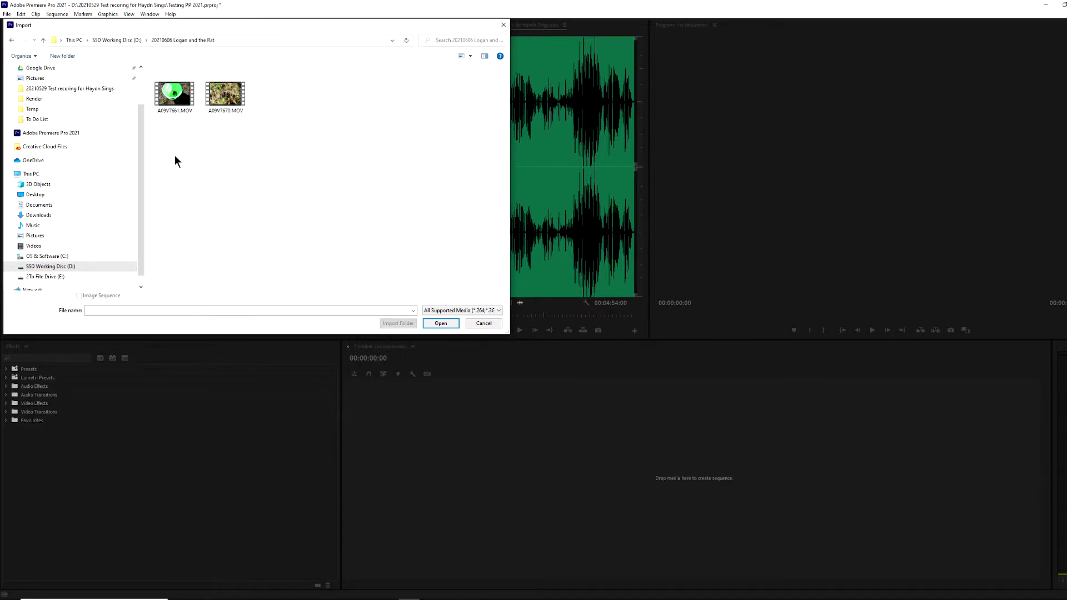
left_click(189, 96)
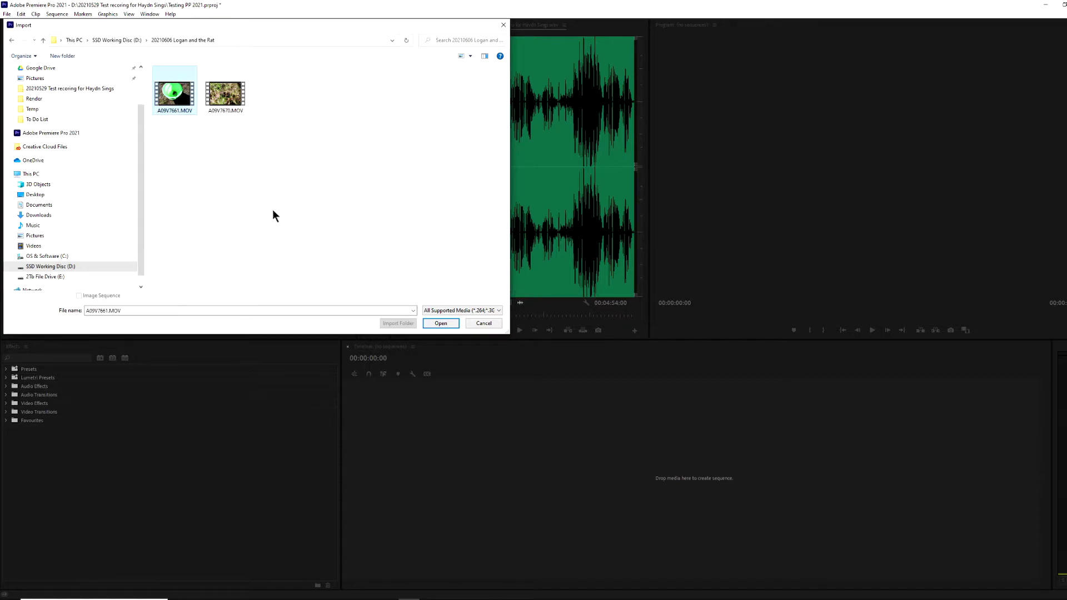
left_click(442, 322)
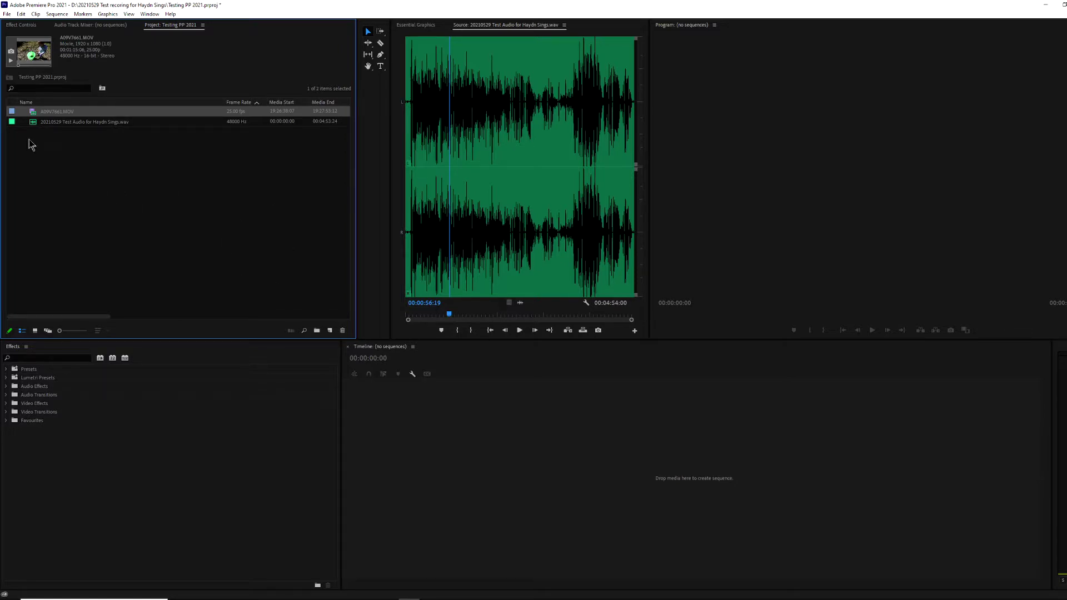
left_click(54, 113)
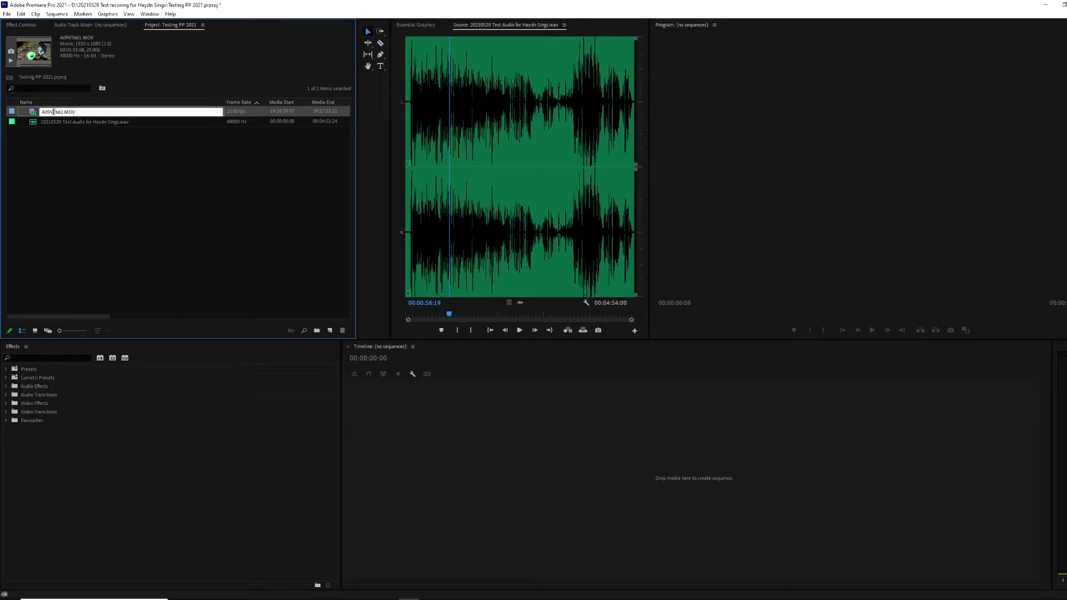
Step: Load A09V7661.MOV in the source preview and play the sequence from about 14 seconds, then stop
double_click(32, 112)
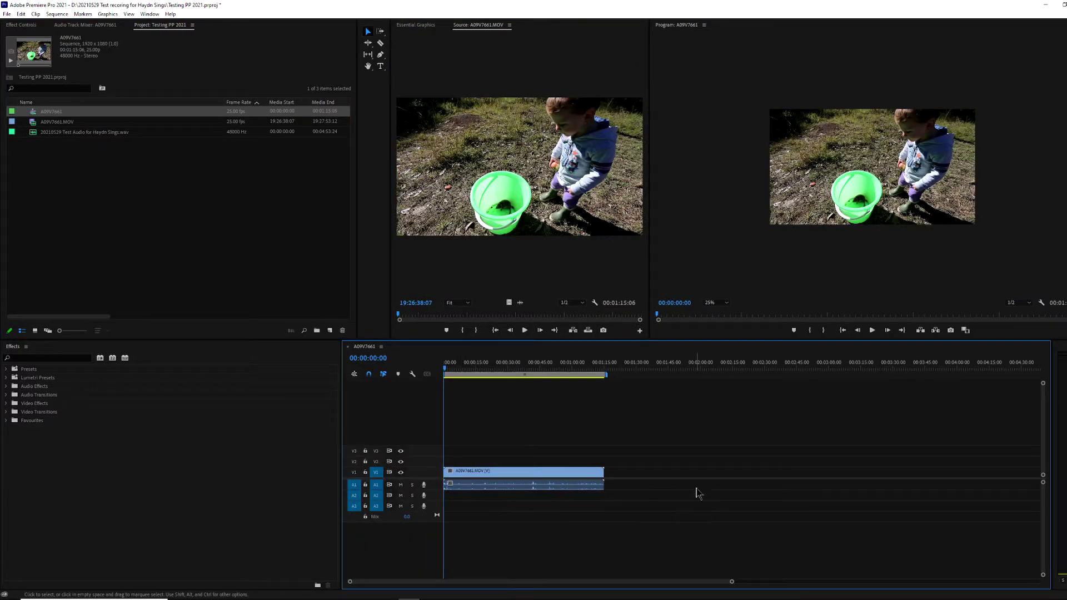
left_click(475, 364)
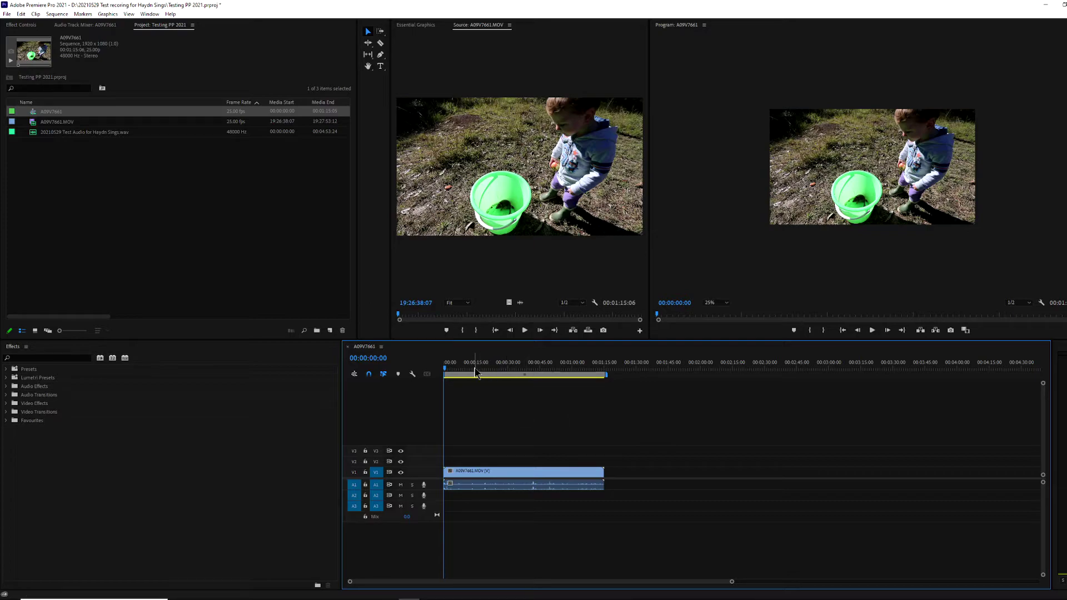
key("space")
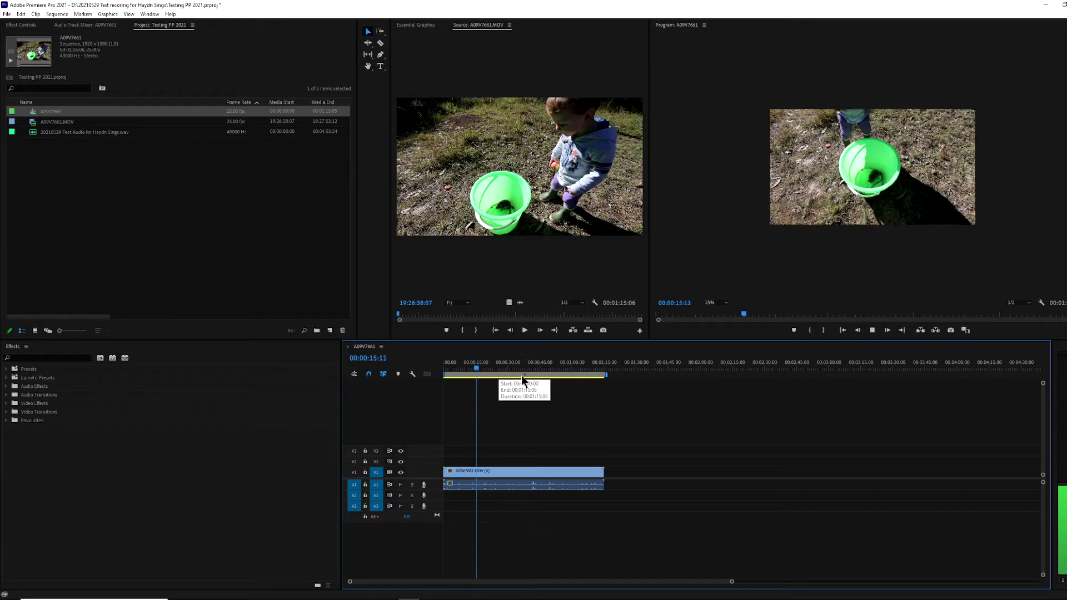
key("space")
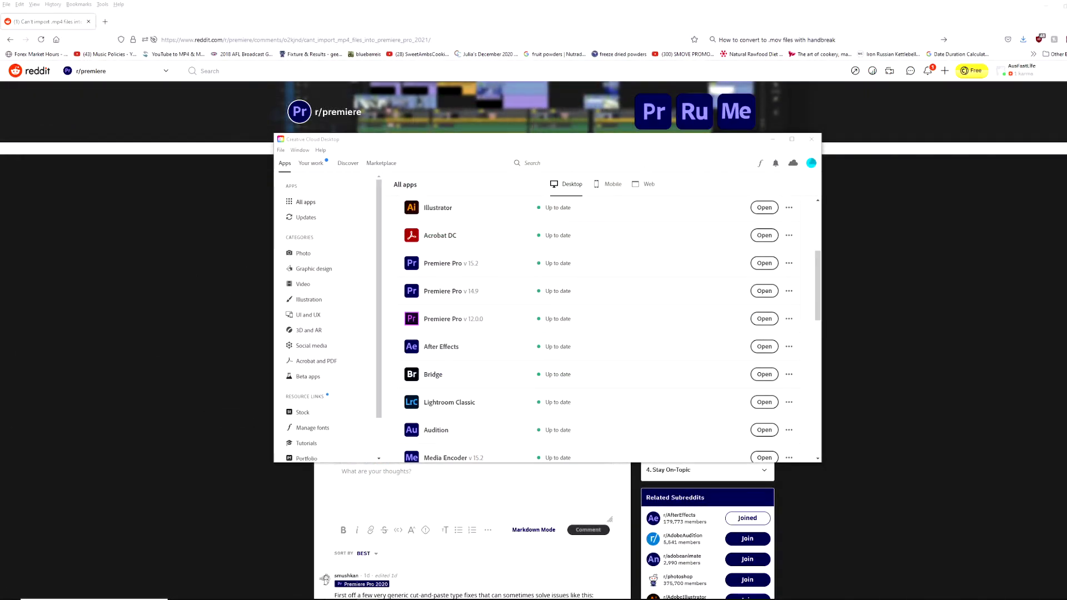
Step: Bring the r/premiere 'Can't import .mp4 files' post forward and scroll to the first reply's fixes
left_click(44, 313)
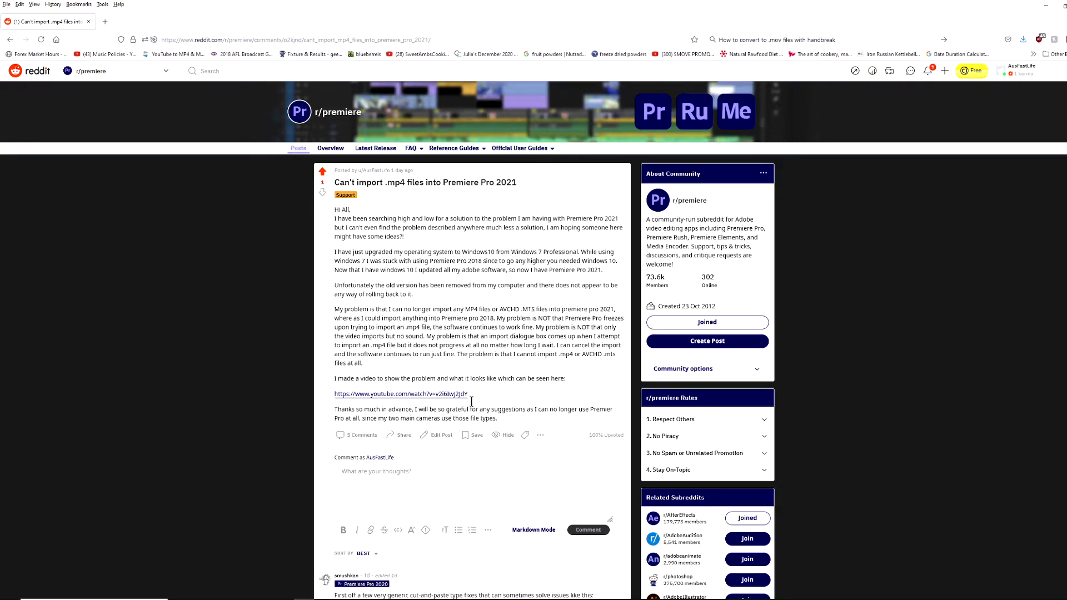
scroll(472, 401, "down", 4)
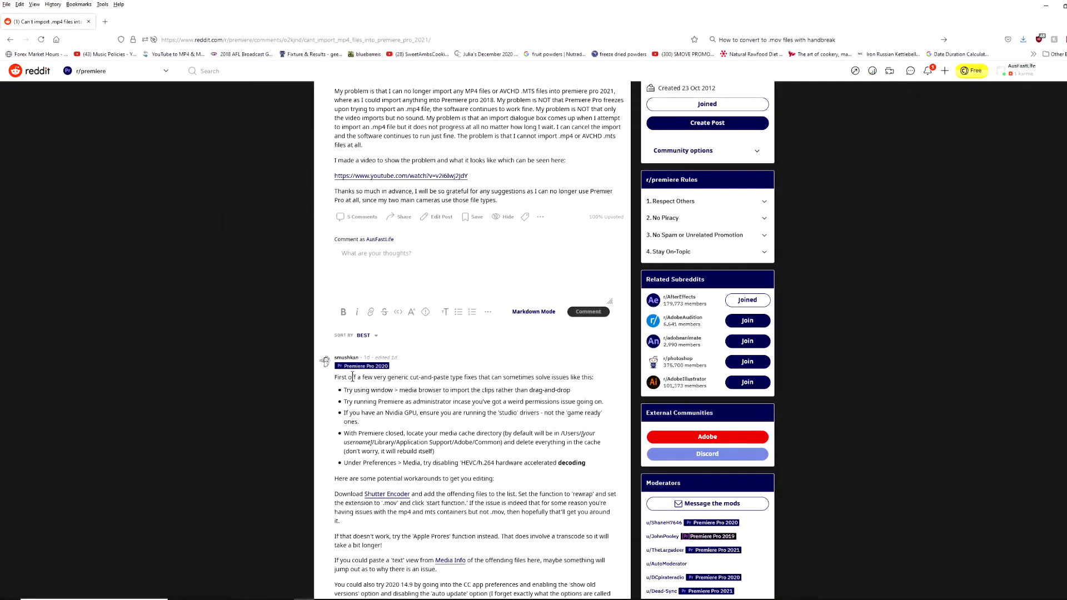
scroll(357, 377, "down", 15)
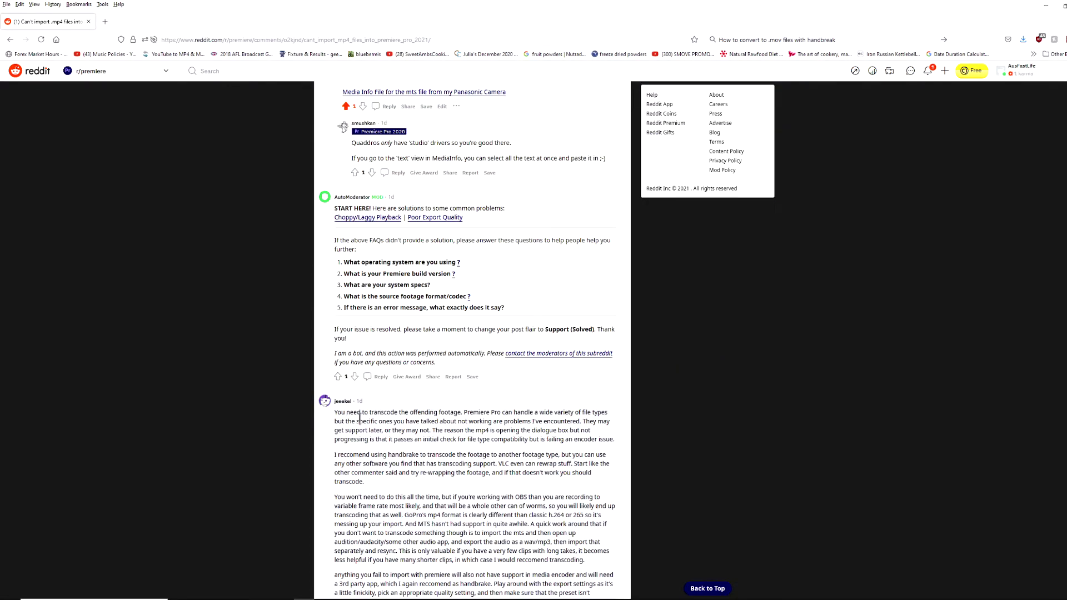
scroll(441, 468, "up", 10)
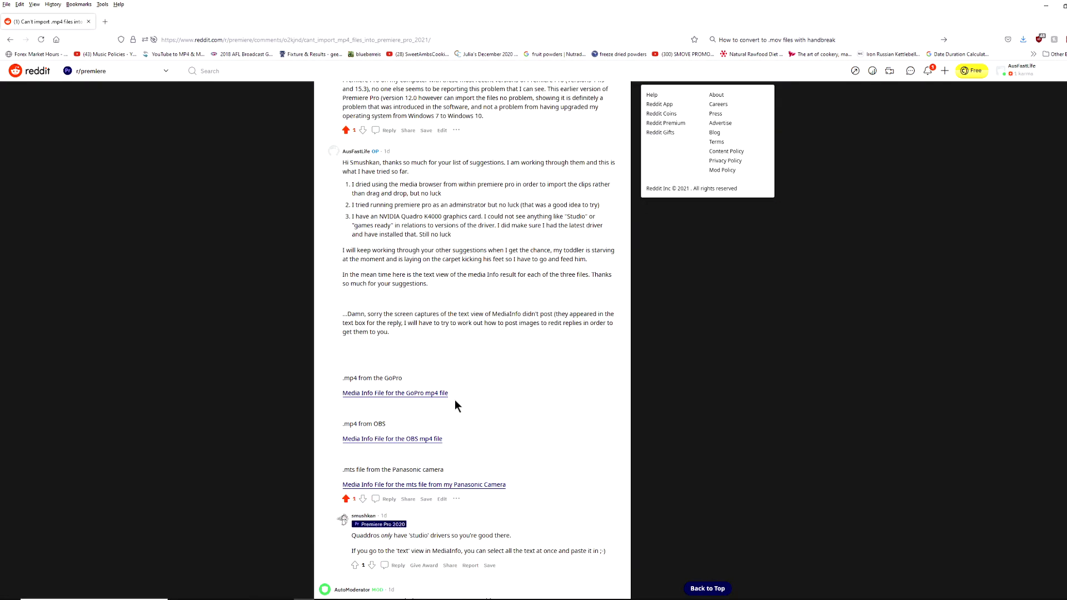
scroll(475, 361, "up", 15)
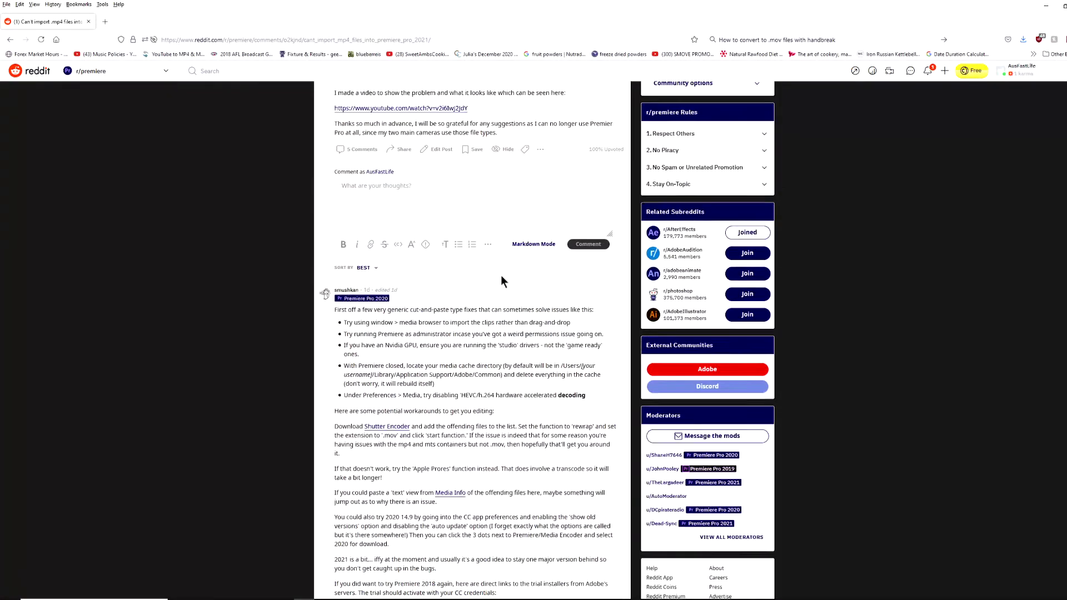
scroll(496, 266, "up", 2)
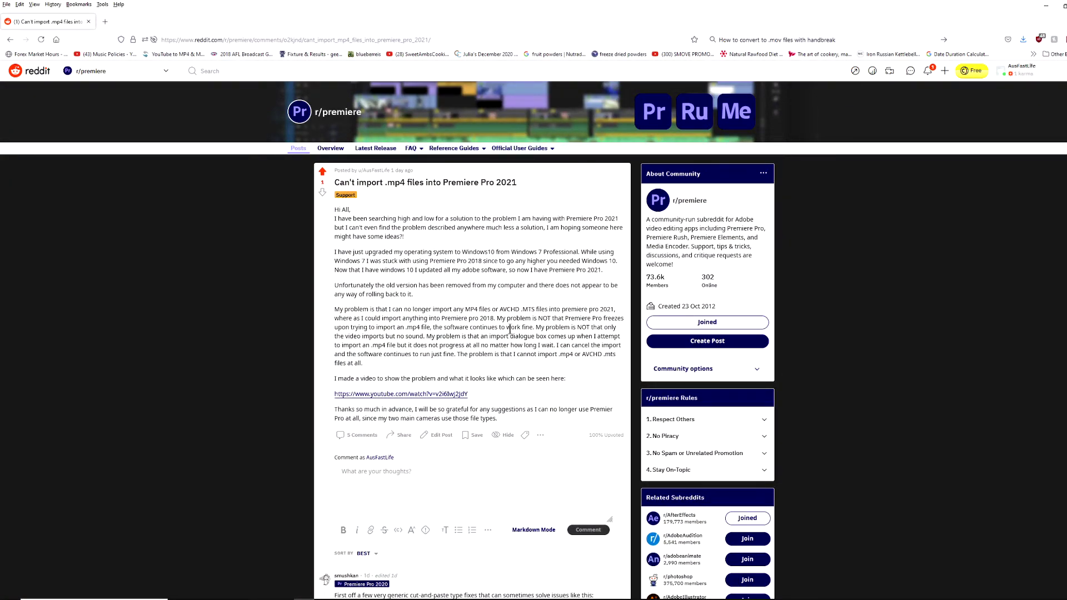
scroll(397, 323, "down", 4)
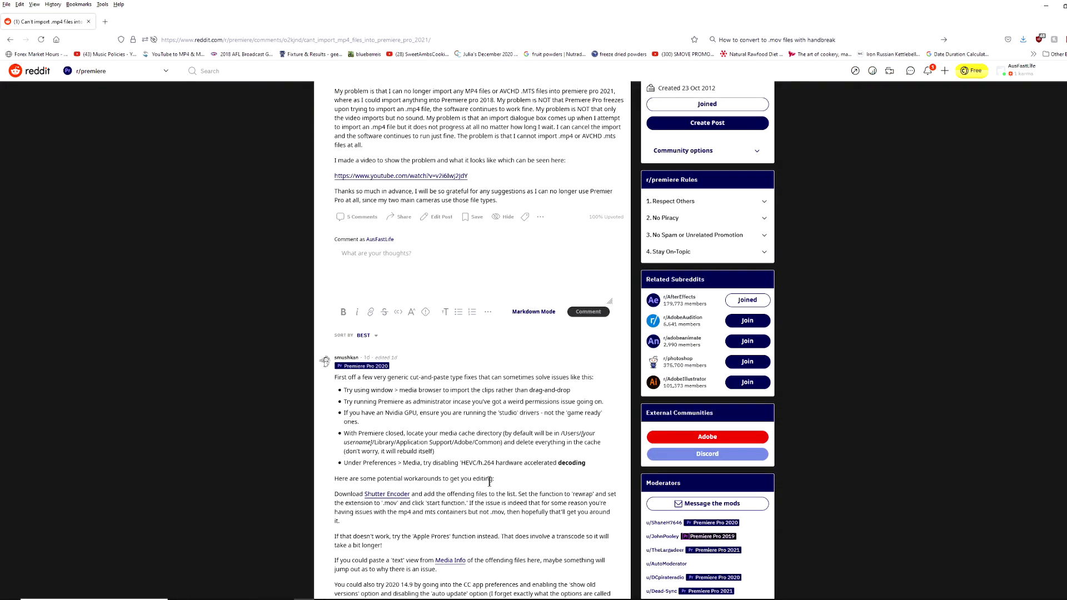
scroll(229, 363, "down", 2)
scroll(230, 363, "down", 1)
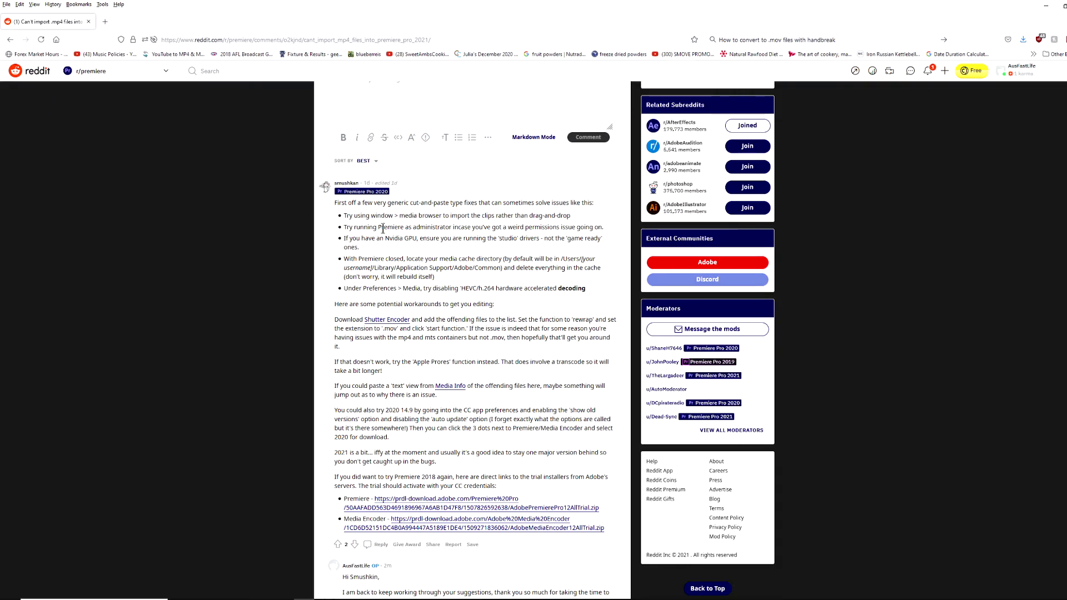
Step: Highlight the run-as-administrator, studio drivers, media cache and Preferences > Media suggestions
left_click_drag(378, 228, 497, 230)
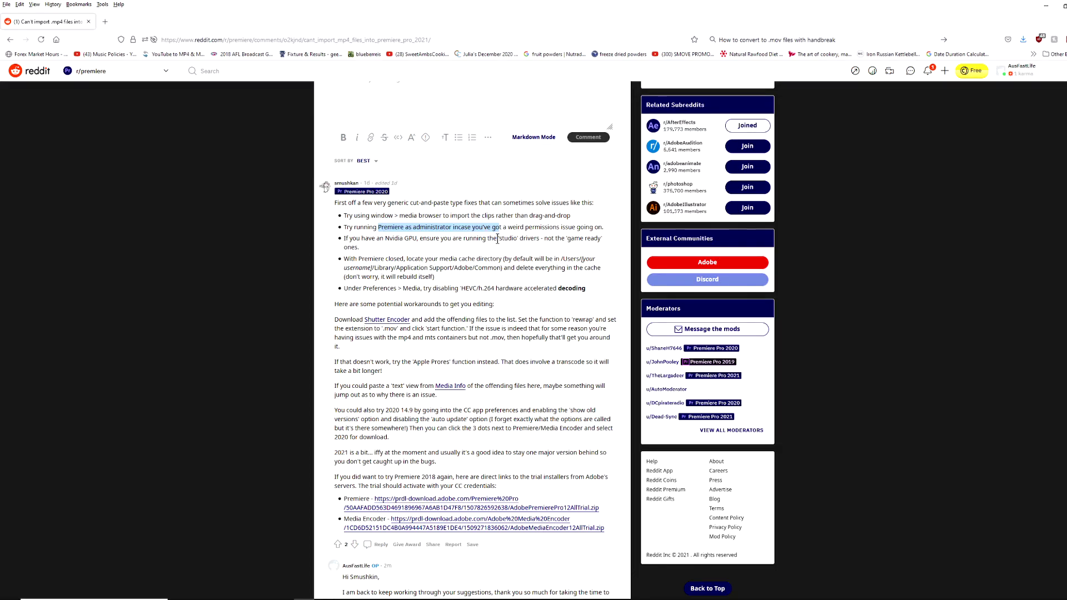
left_click_drag(499, 238, 531, 240)
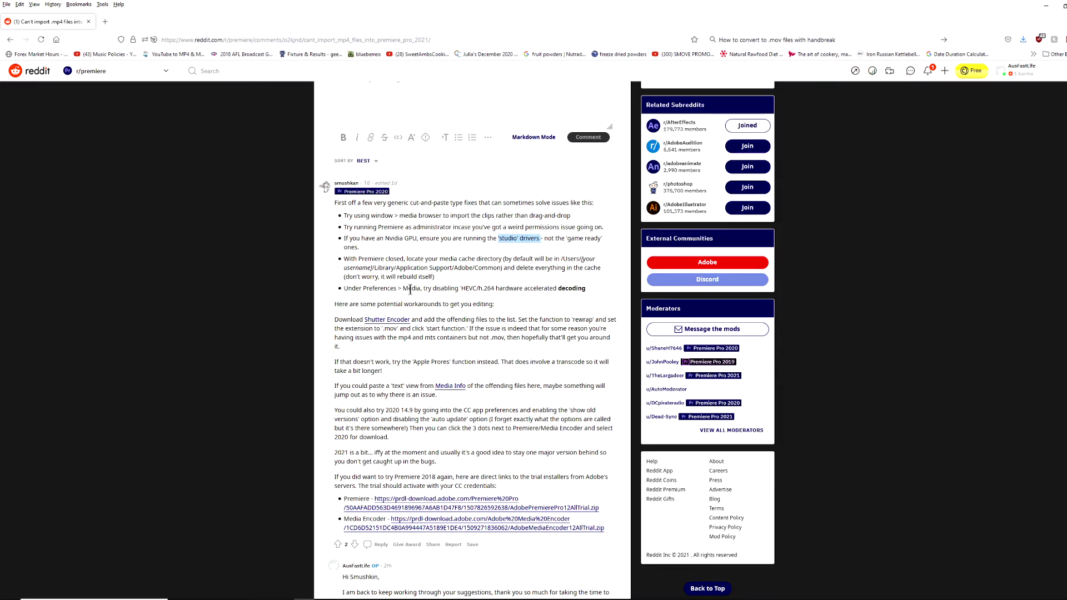
scroll(440, 279, "down", 1)
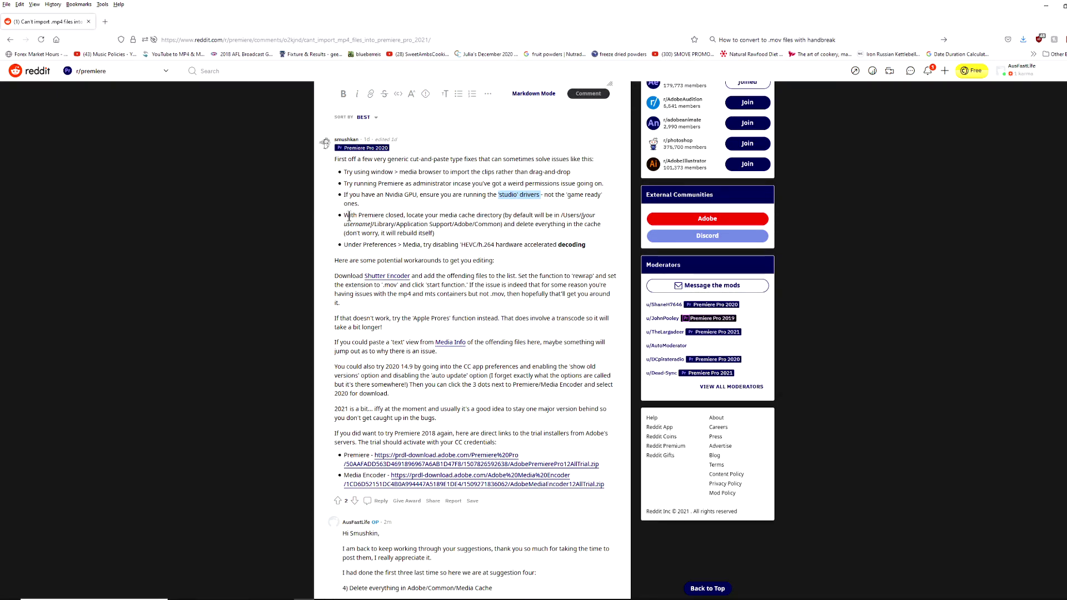
left_click_drag(349, 216, 451, 238)
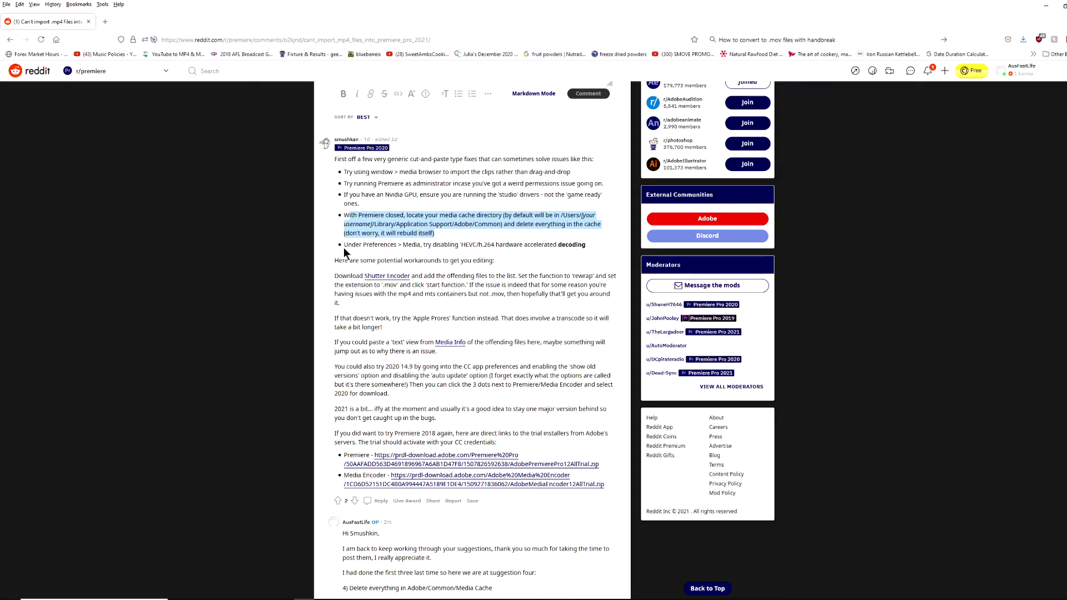
left_click_drag(362, 244, 469, 246)
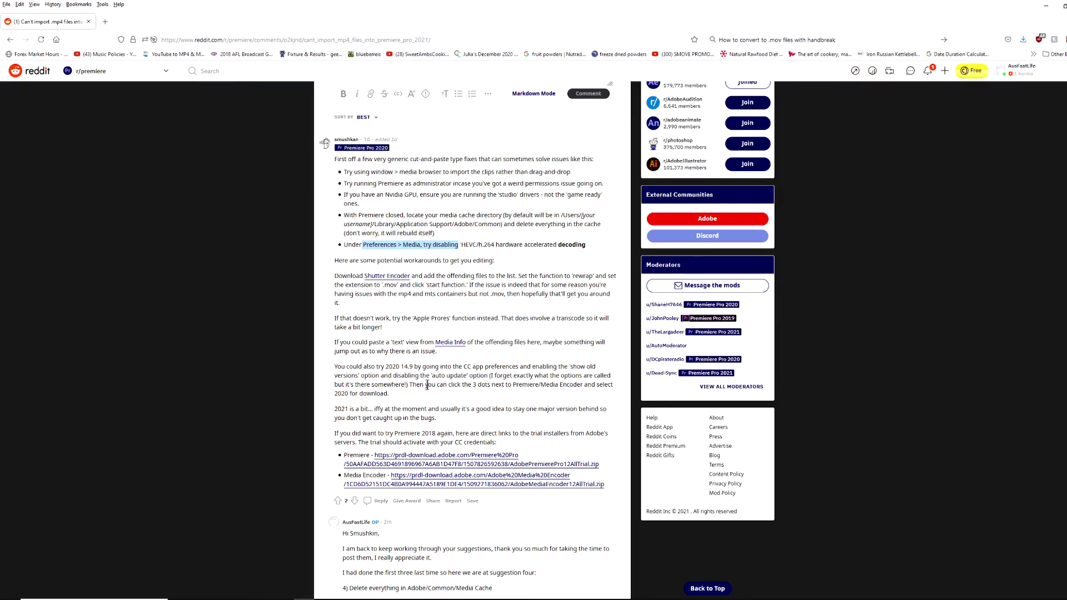
Step: Highlight the 'try Premiere 2020 14.9' suggestion and bring up Creative Cloud Desktop's installed apps
scroll(438, 364, "down", 3)
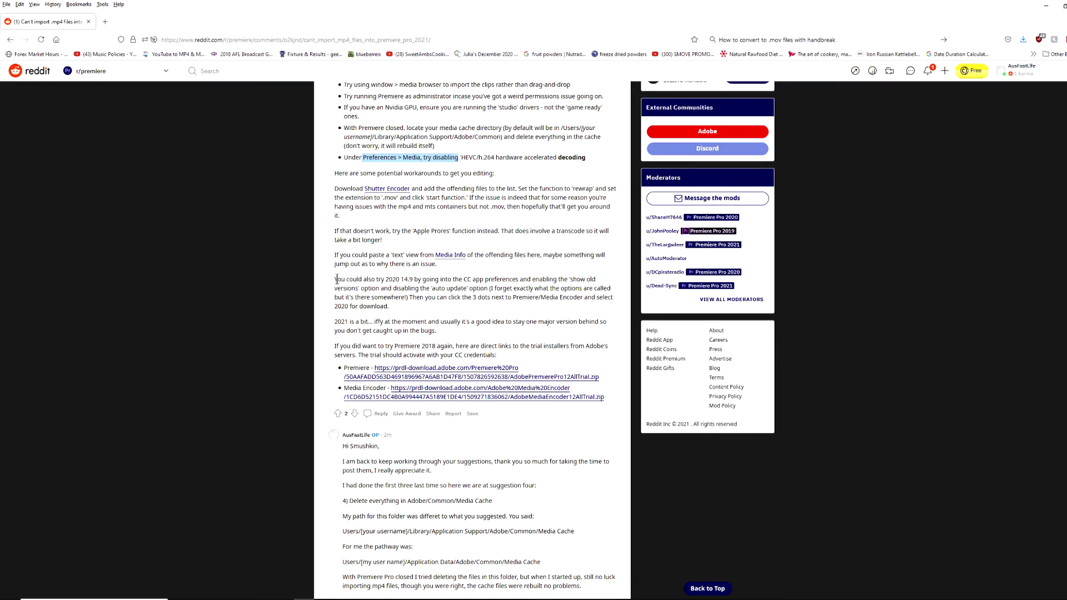
left_click_drag(335, 281, 429, 278)
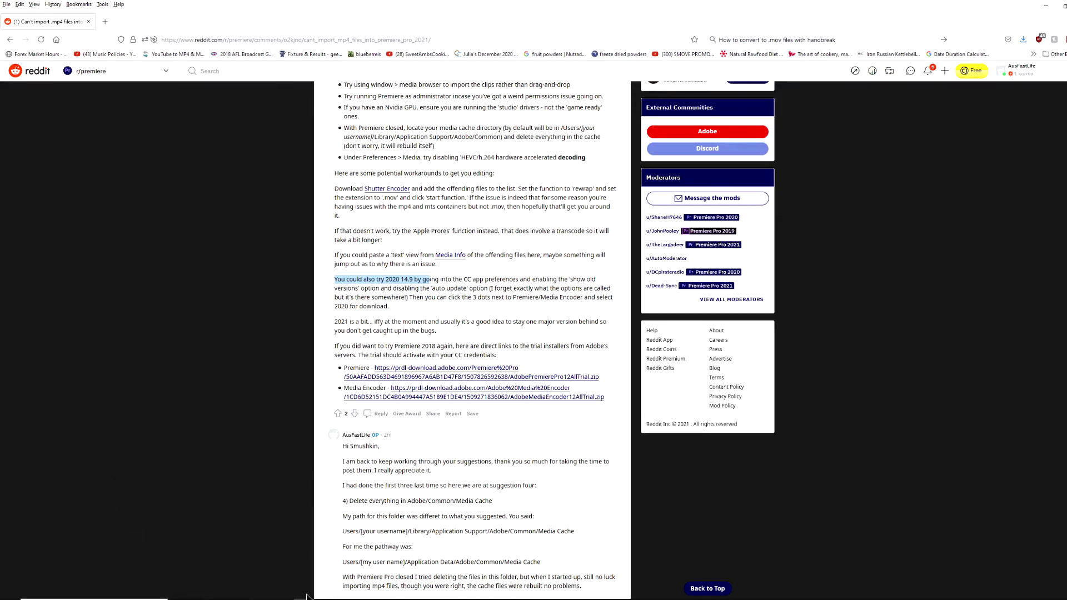
key("alt+Tab")
scroll(449, 368, "down", 3)
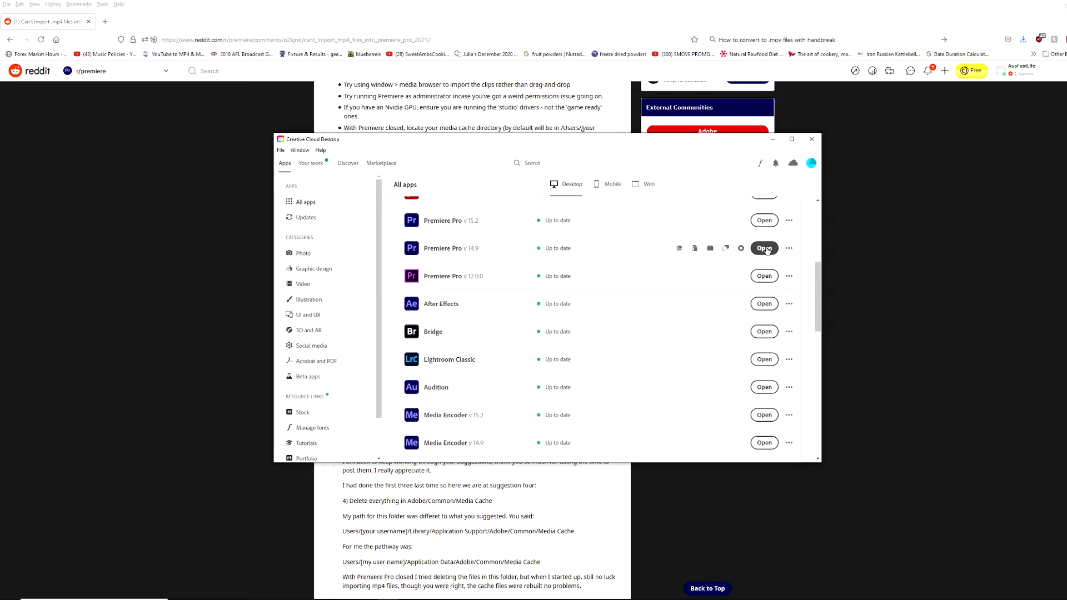
Step: Start Premiere Pro v14.9, dismiss its About box, and bring up Import from the Project panel
left_click(765, 248)
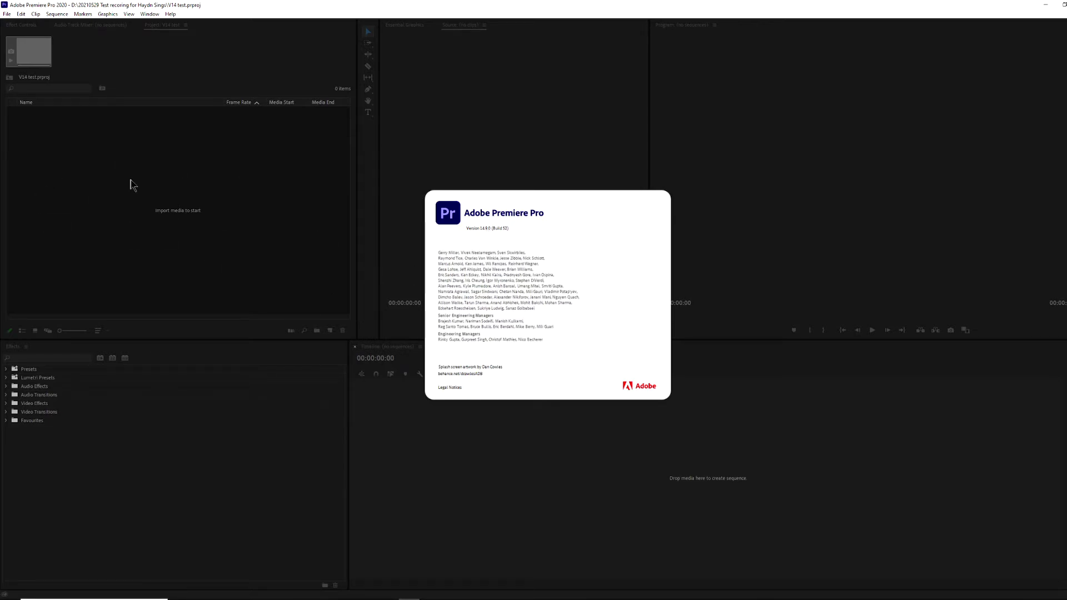
left_click(542, 313)
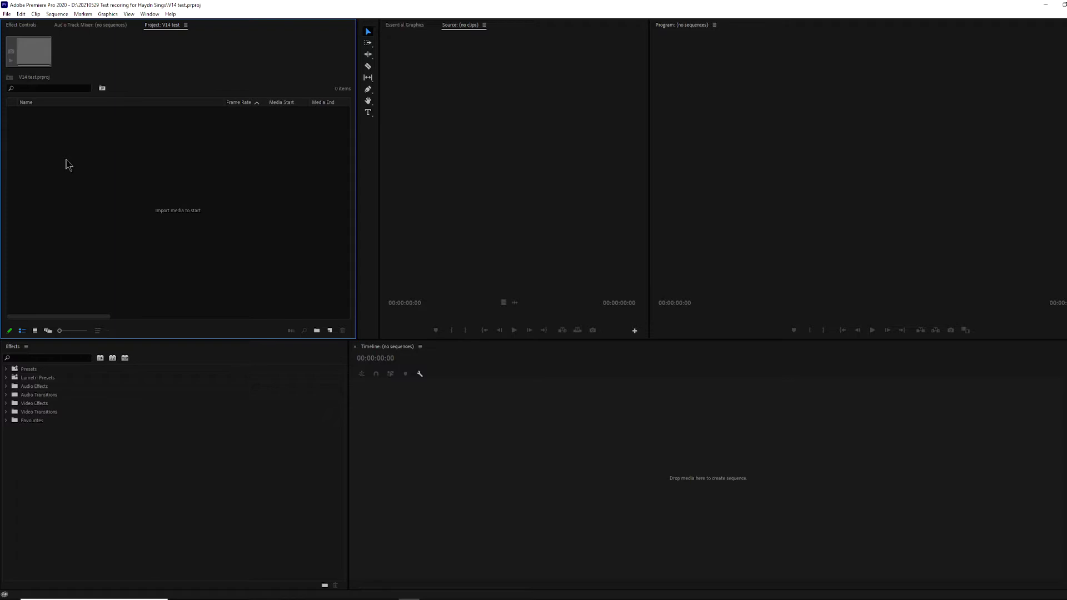
right_click(68, 165)
left_click(89, 221)
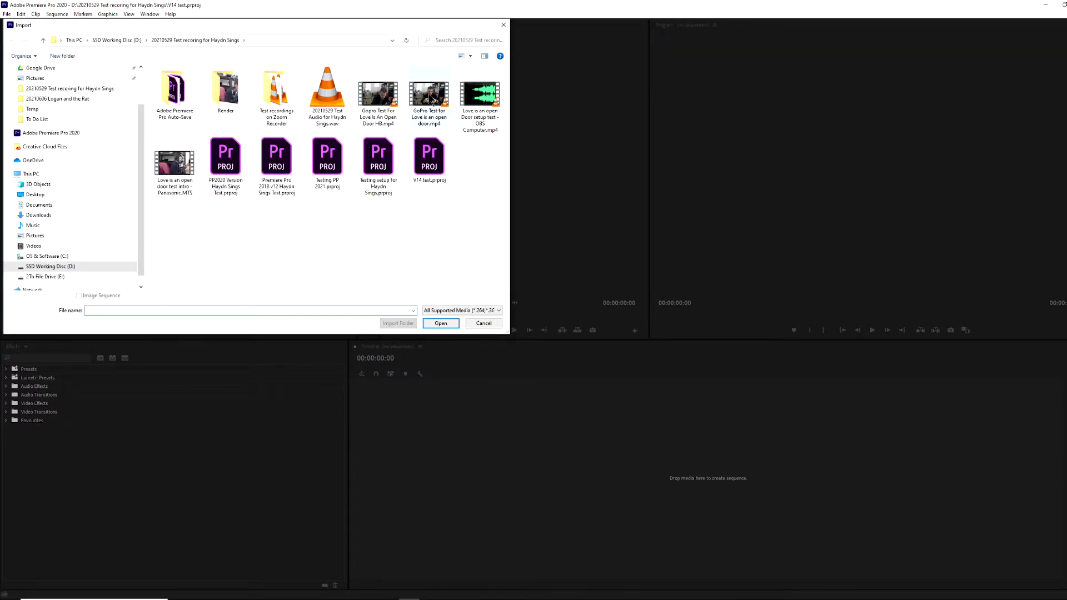
Step: Try importing 'GoPro Test for Love is an open door.mp4', then cancel the stalled import
left_click(427, 94)
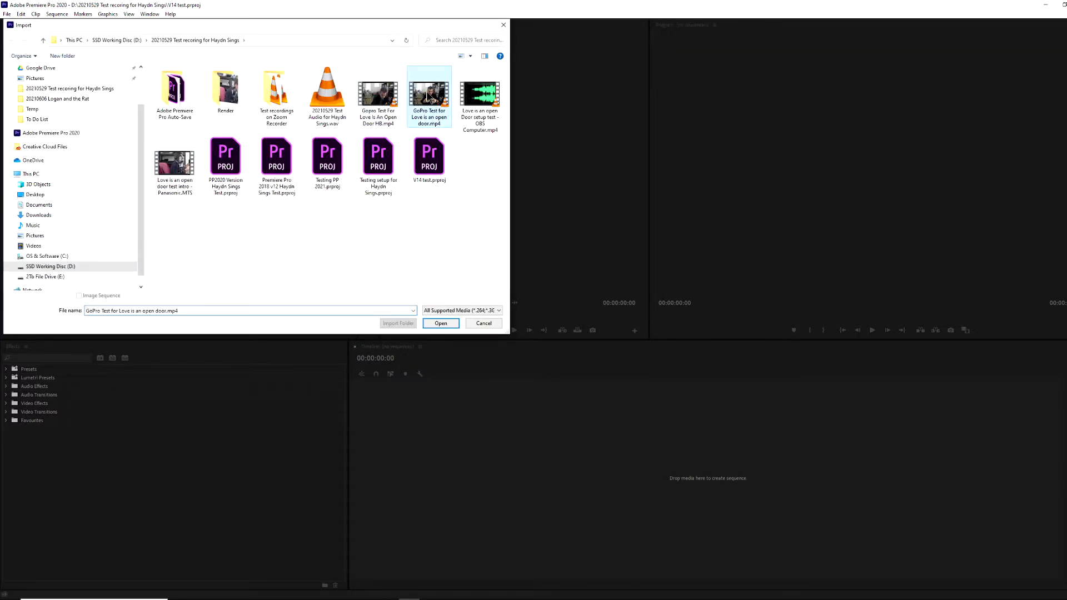
left_click(441, 324)
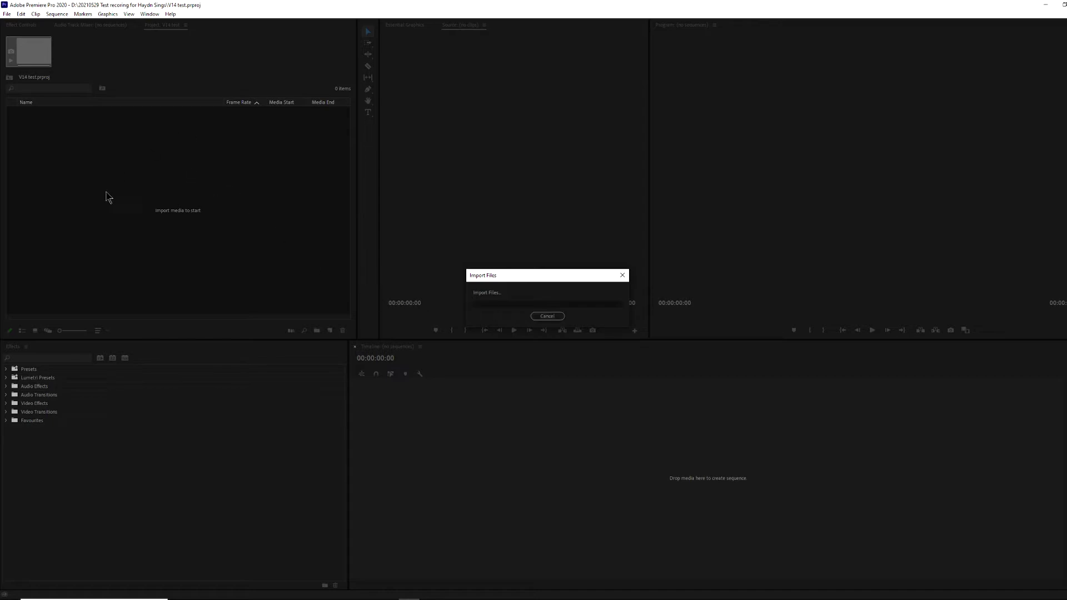
left_click(547, 317)
Step: Play the GoPro mp4 from the File Explorer folder in VLC, then close VLC
mouse_move(220, 599)
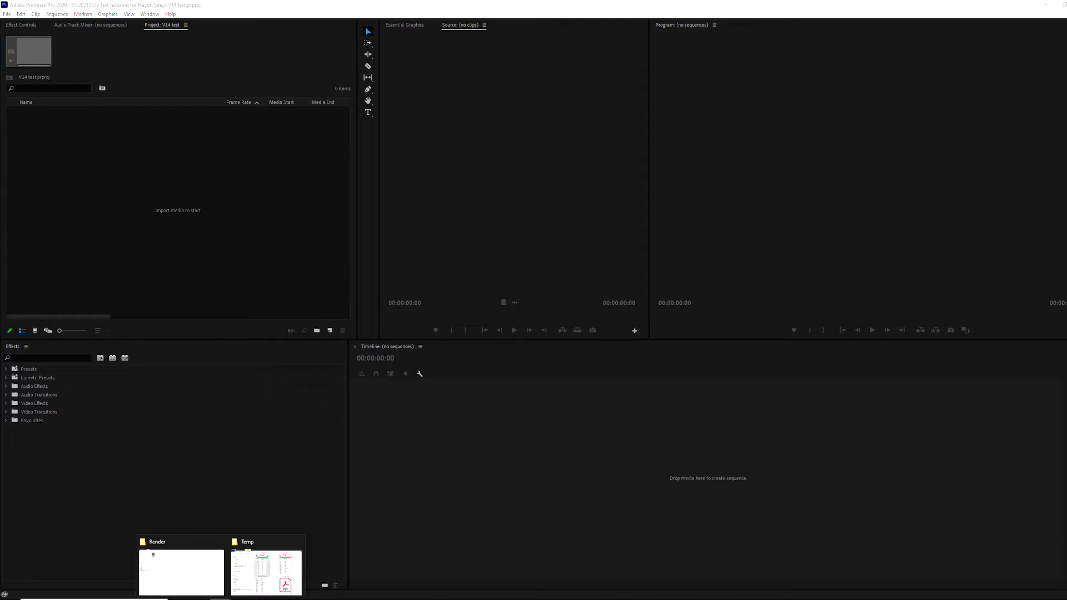
left_click(204, 572)
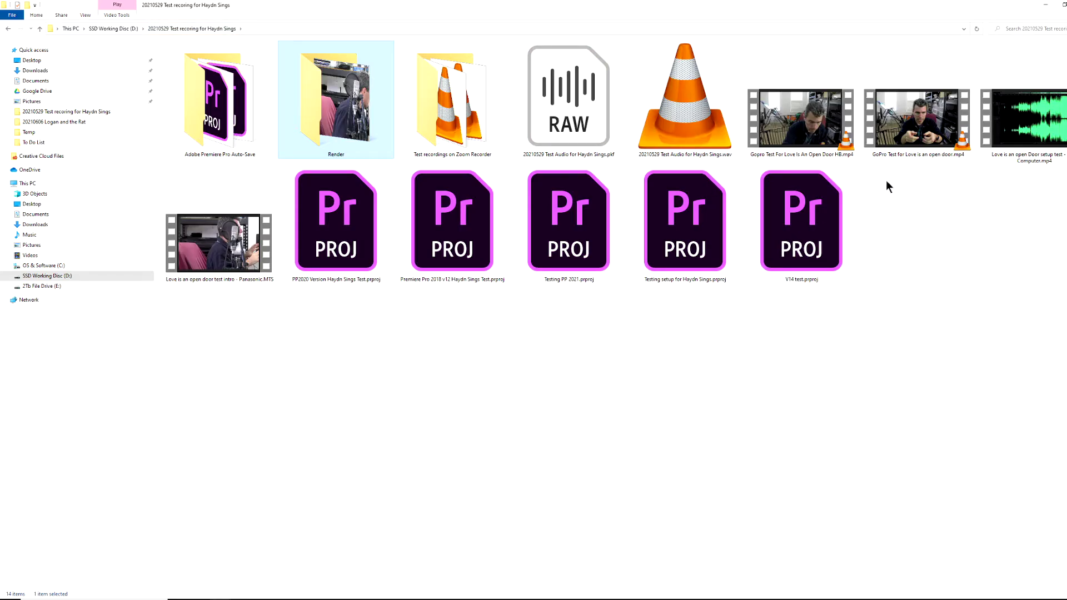
left_click(922, 131)
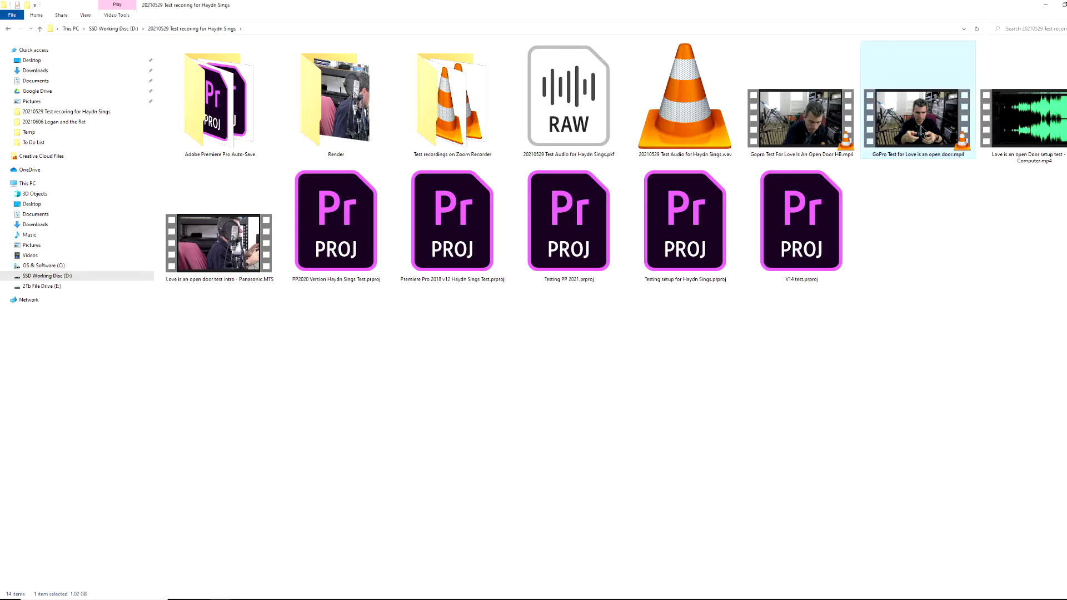
double_click(921, 130)
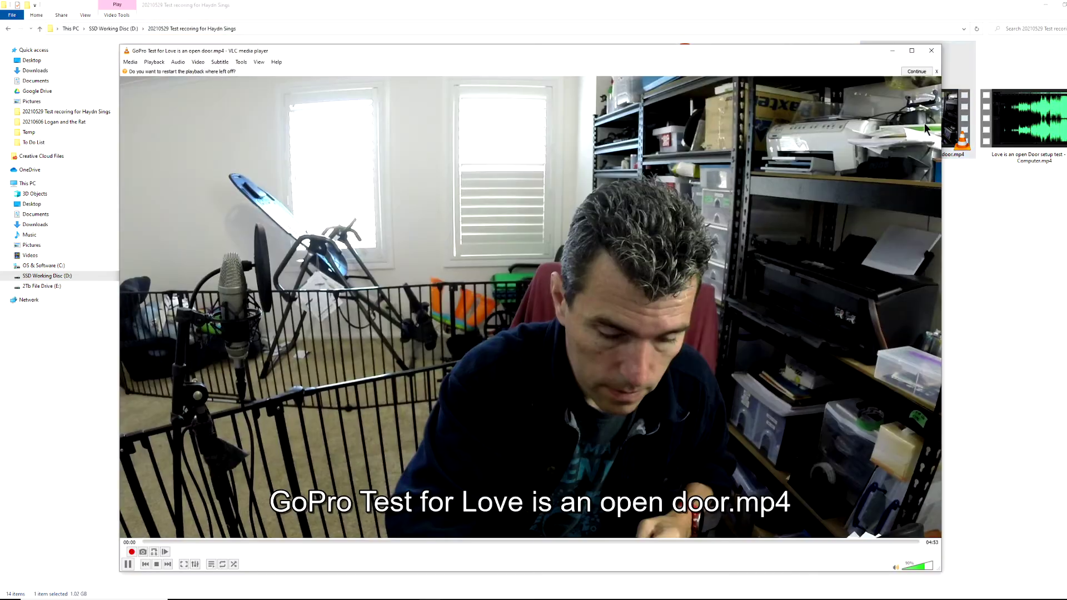
left_click(932, 52)
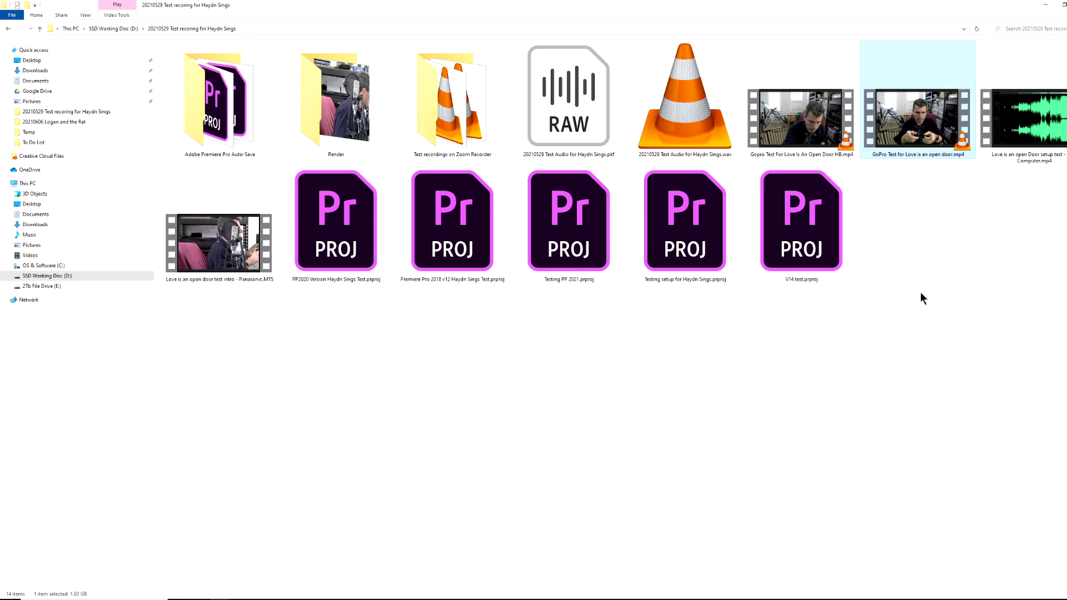
Step: Play the GoPro mp4 in Media Player Classic, then stop and close it
right_click(920, 112)
left_click(770, 184)
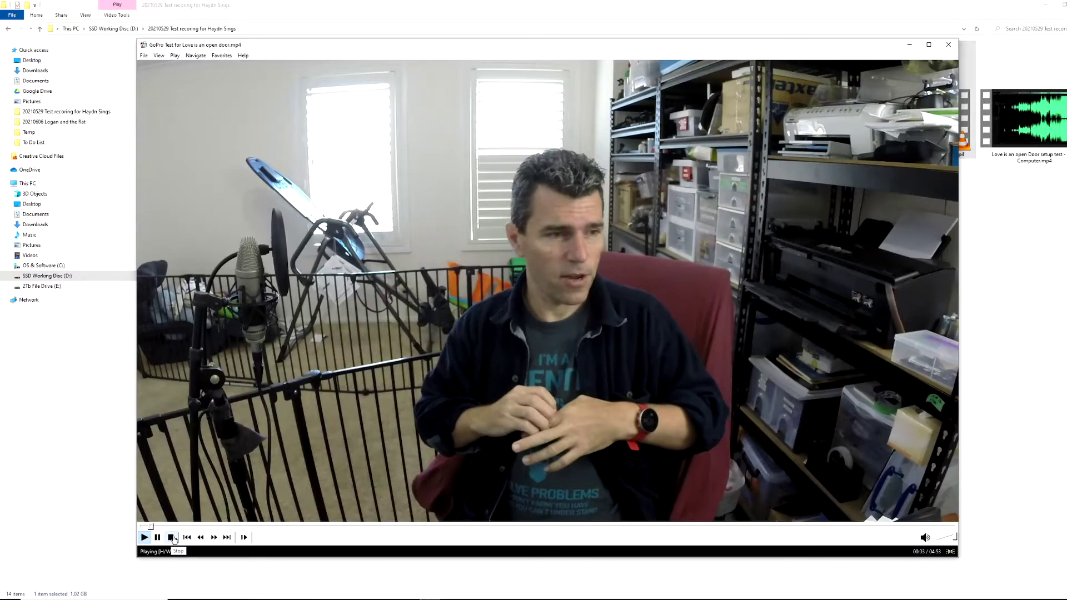
left_click(172, 537)
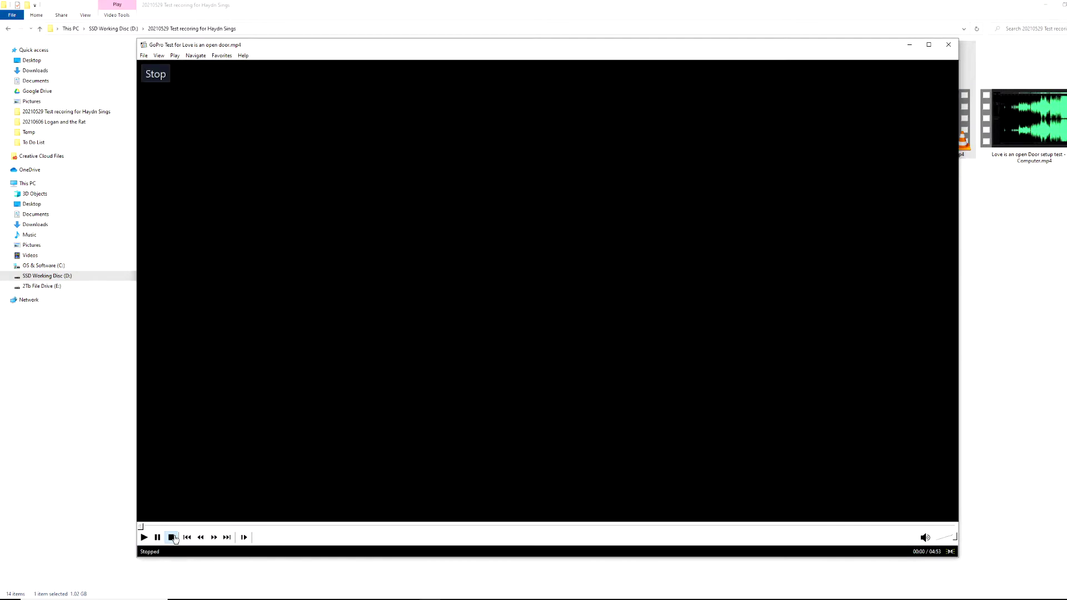
left_click(949, 44)
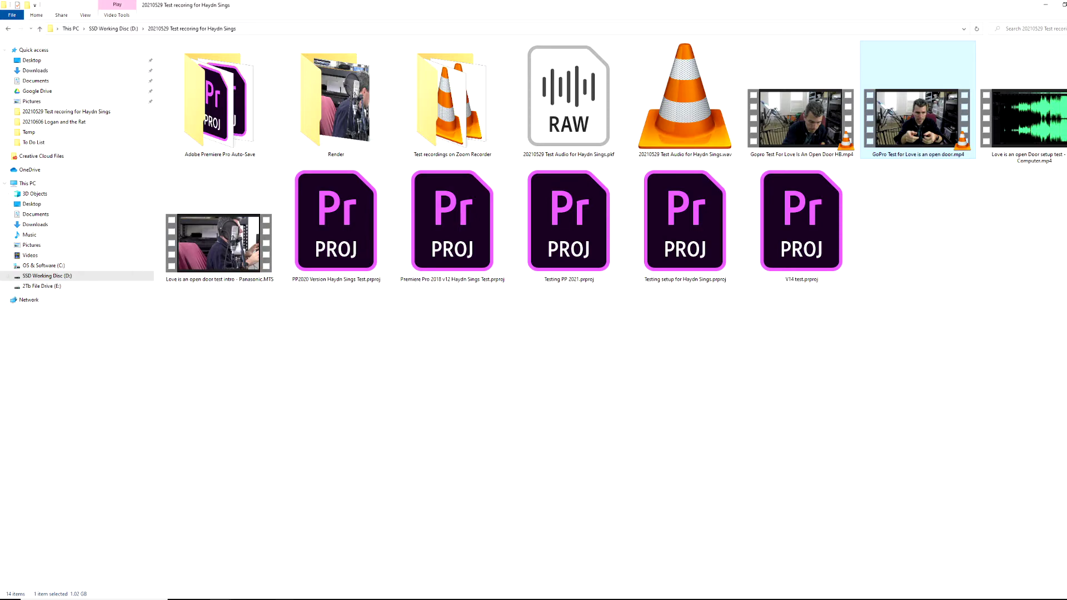
Step: Scroll further down the Reddit replies, then start Premiere Pro v12.0.0 from Creative Cloud Desktop
key("alt+Tab")
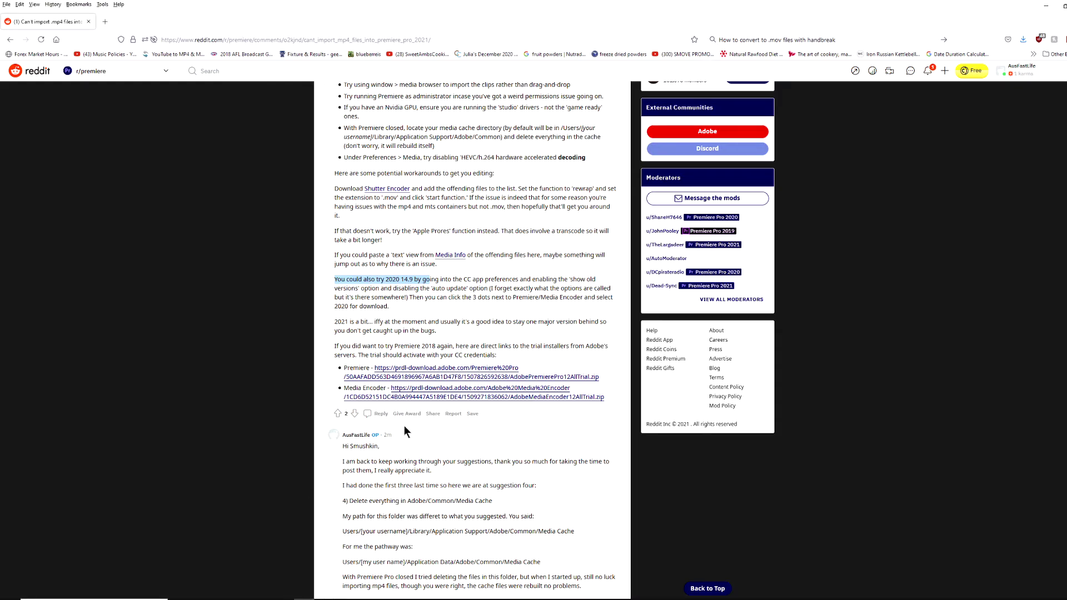
scroll(420, 426, "down", 3)
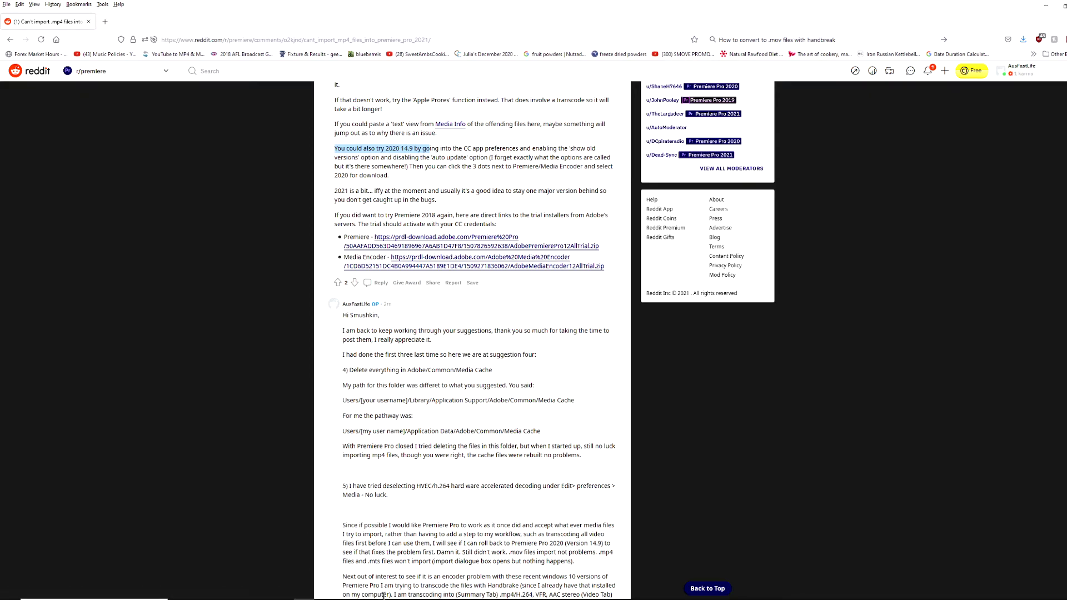
key("alt+Tab")
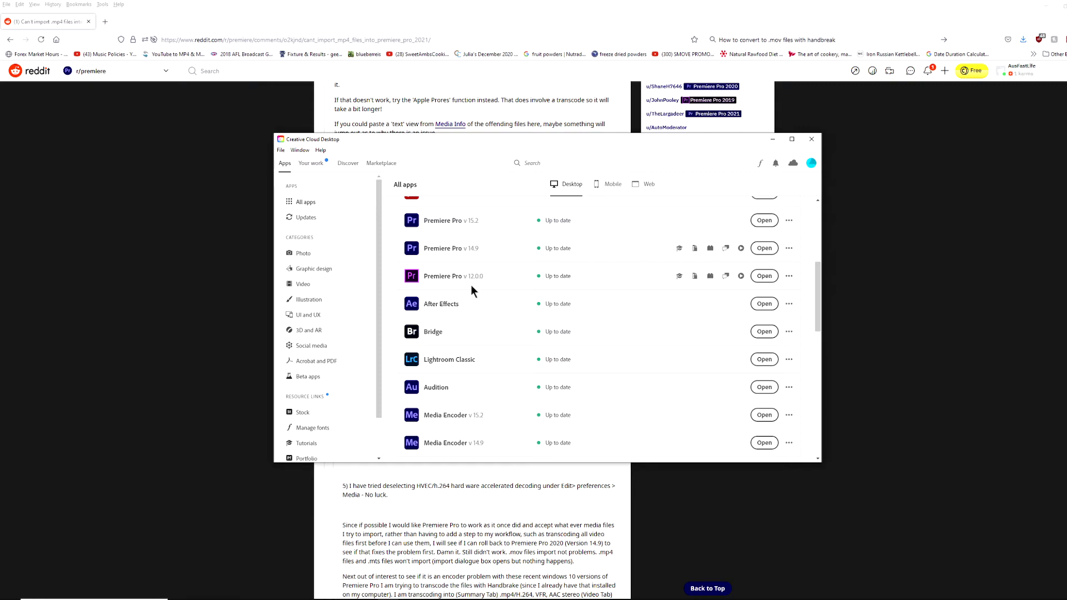
left_click(763, 280)
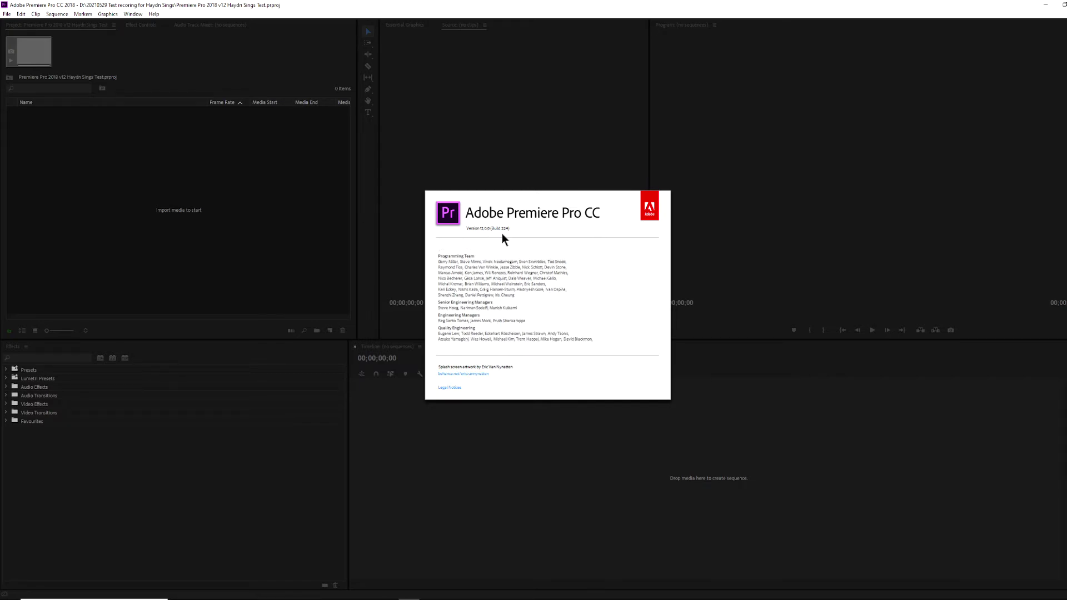
Step: Import 'GoPro Test for Love is an open door.mp4' into the empty 2018 project
right_click(110, 192)
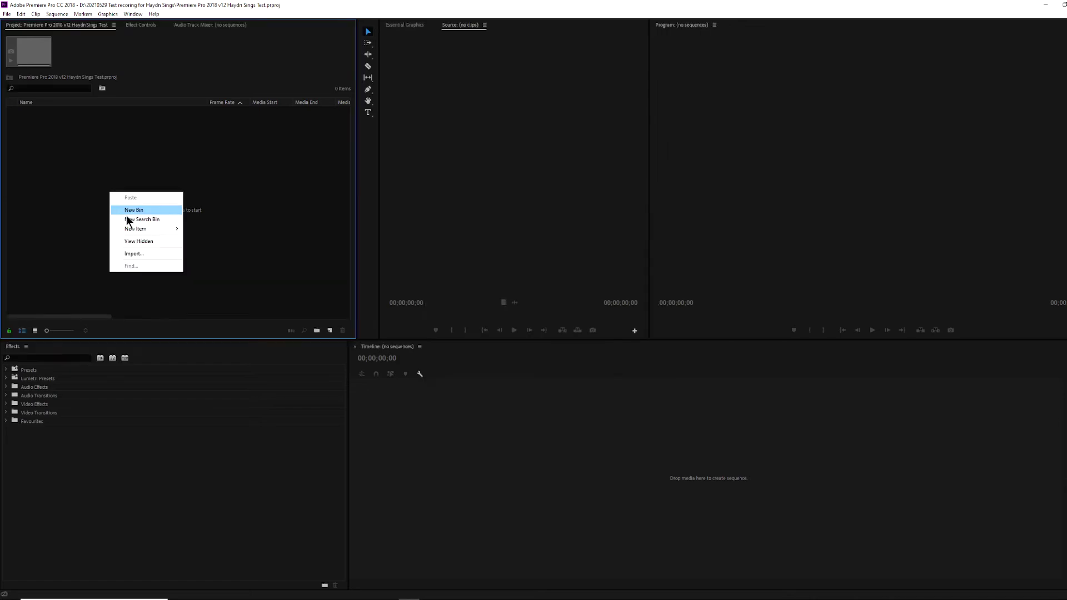
left_click(140, 257)
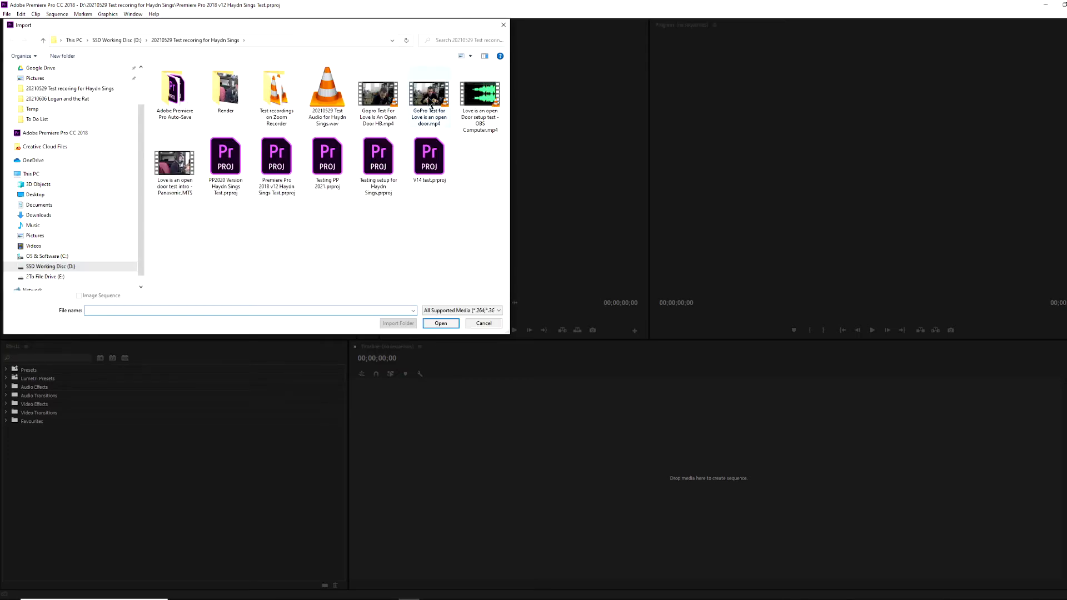
left_click(431, 104)
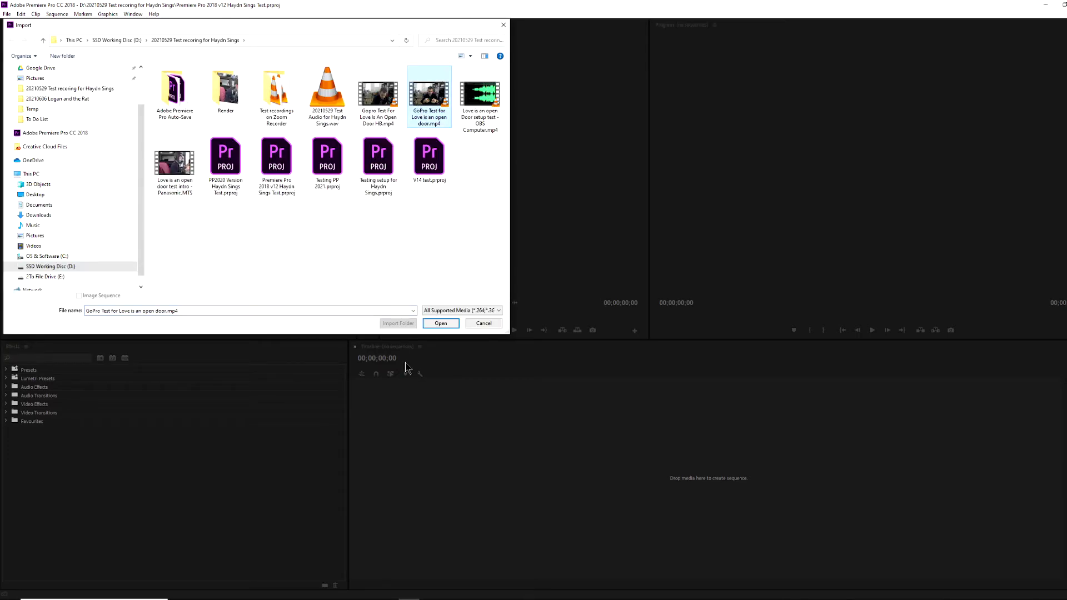
left_click(440, 323)
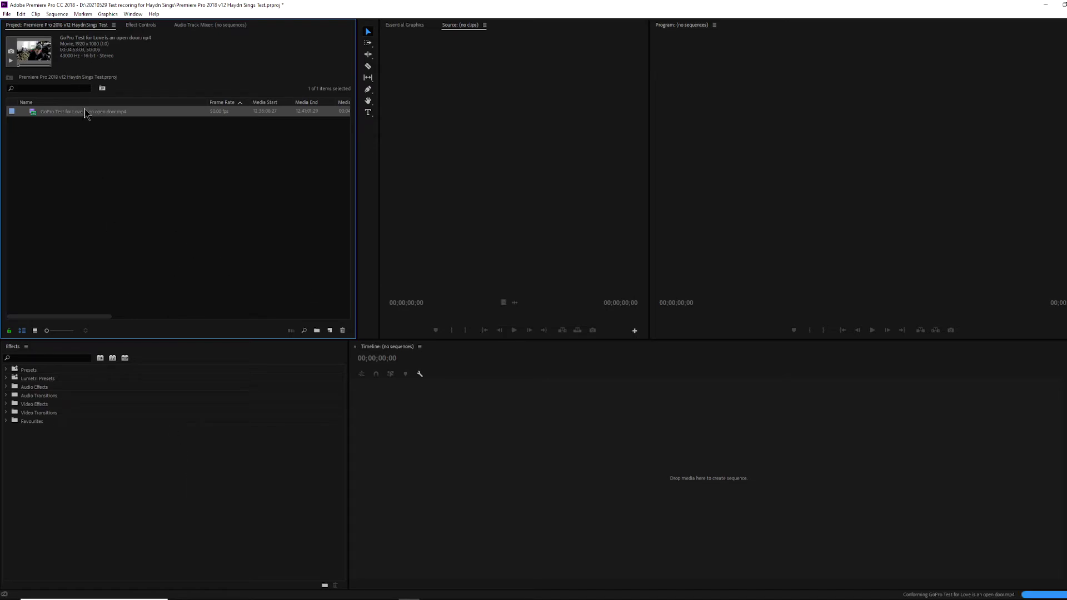
Step: Play part of the GoPro clip in the Source monitor, then cancel an accidental rename and reselect it
double_click(79, 113)
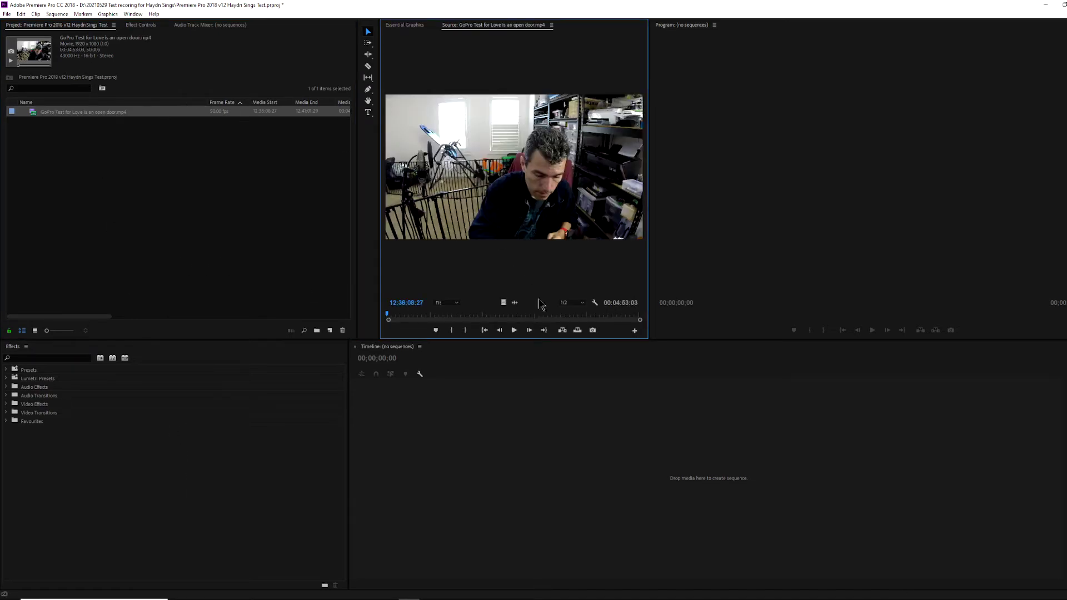
left_click(514, 330)
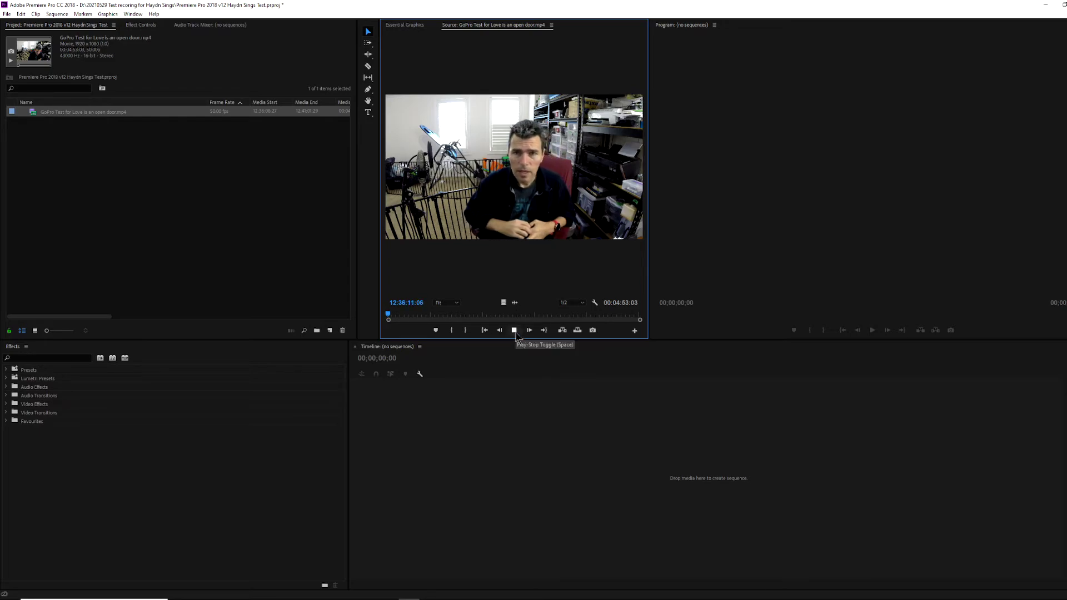
left_click(515, 331)
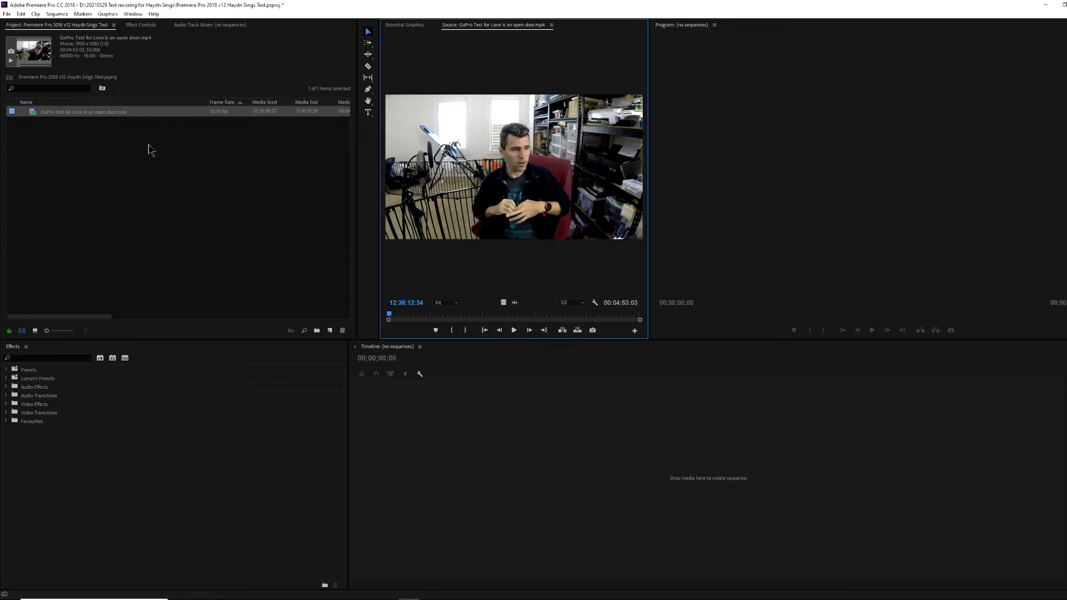
left_click(50, 111)
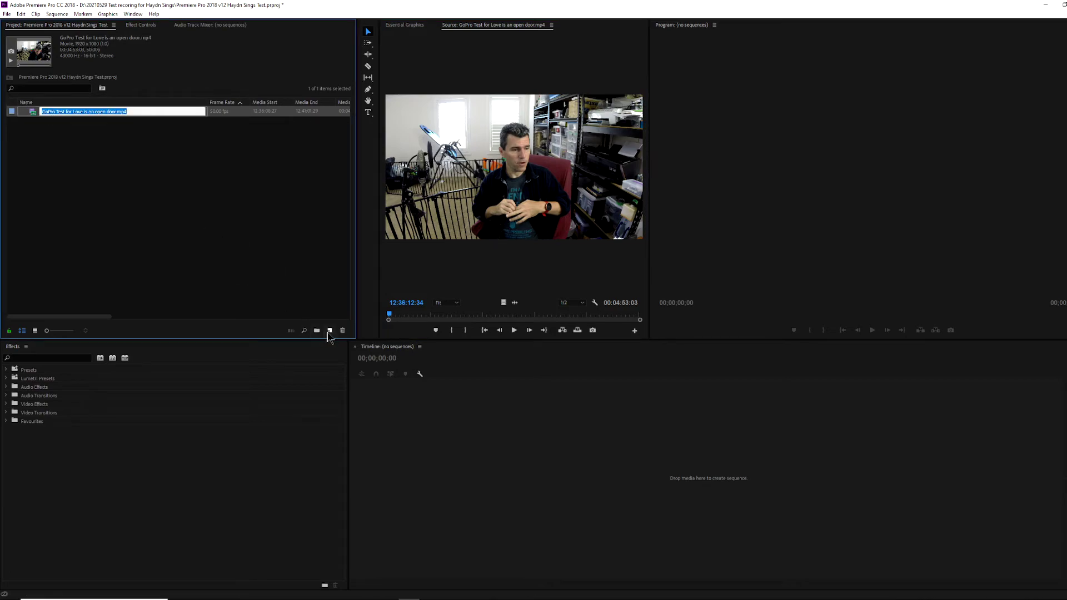
left_click(181, 169)
left_click(26, 114)
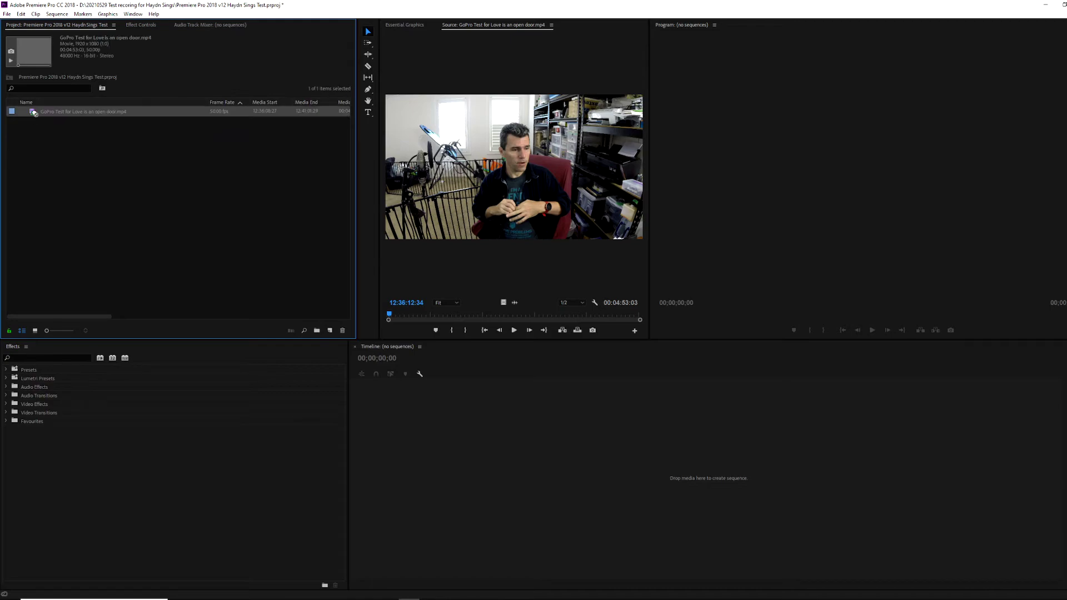
Step: Build a 'GoPro Test for Love is an open door' sequence from the clip and play it from about 1:24
left_click_drag(331, 328, 331, 331)
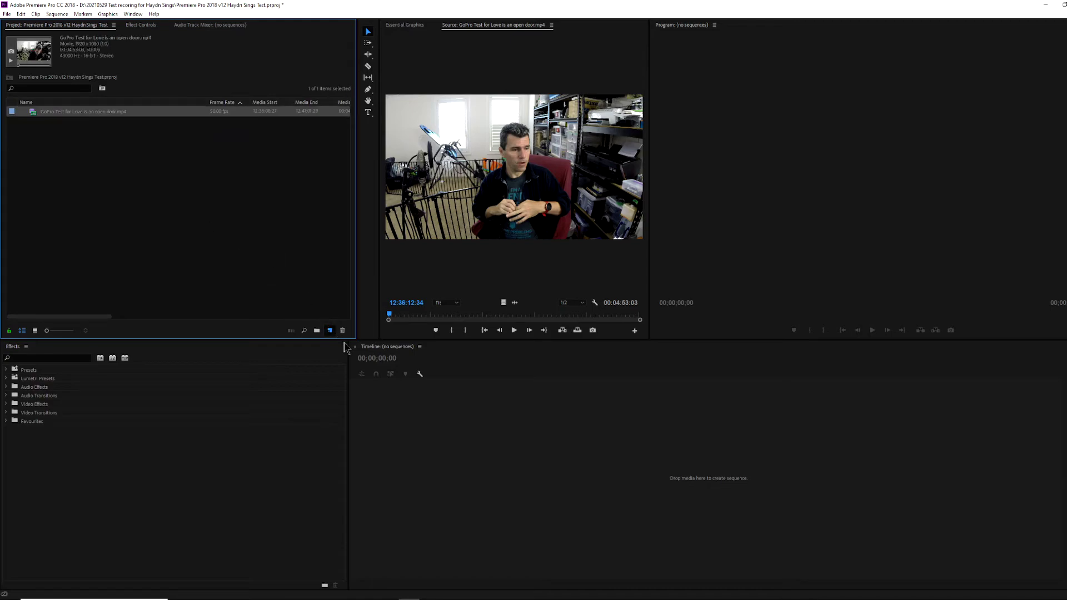
left_click(532, 372)
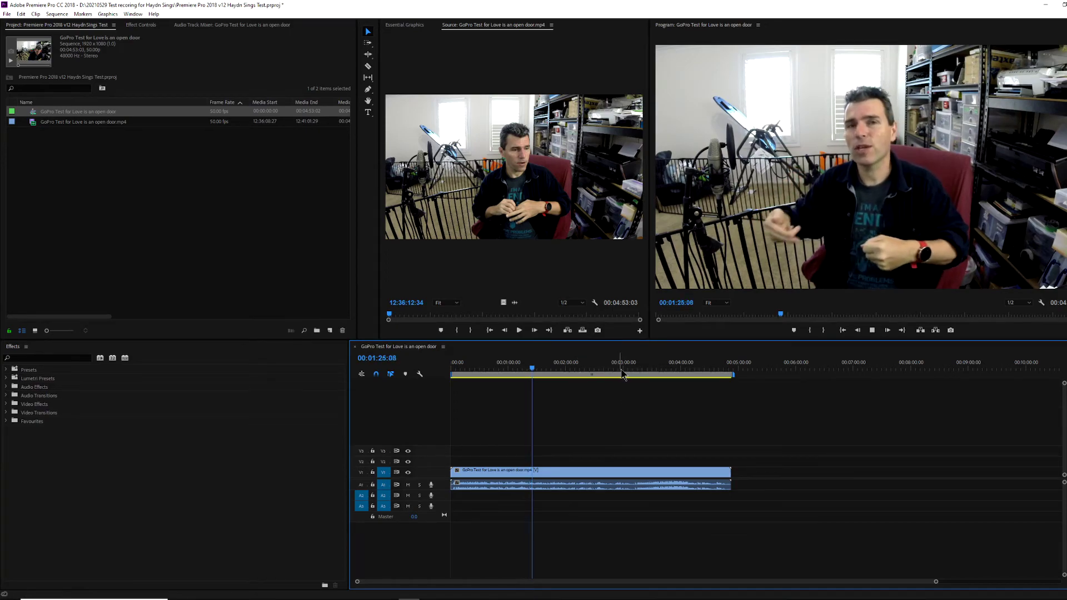
key("space")
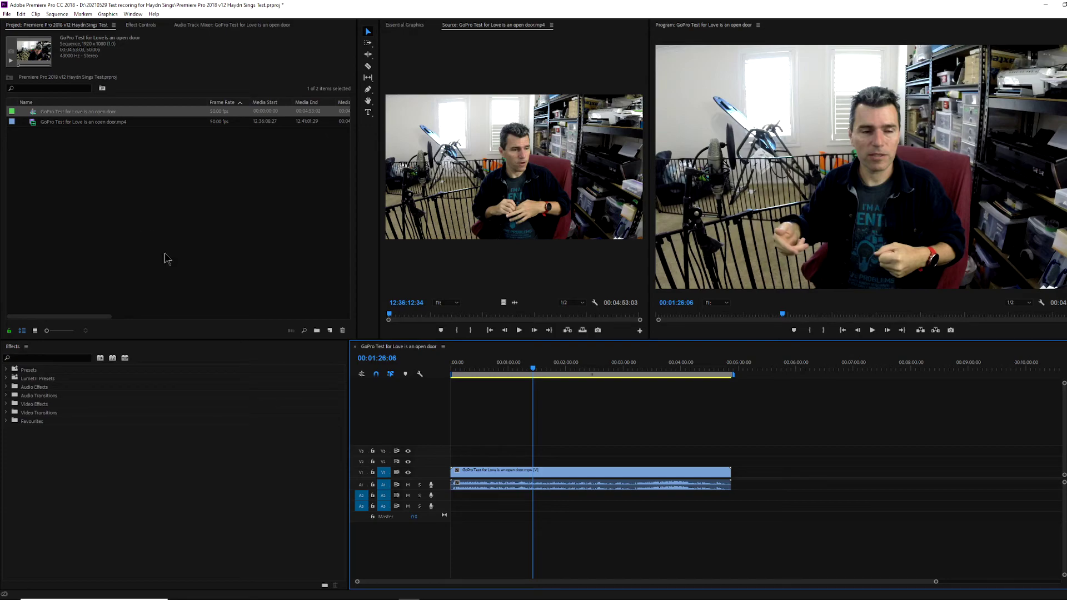
right_click(104, 184)
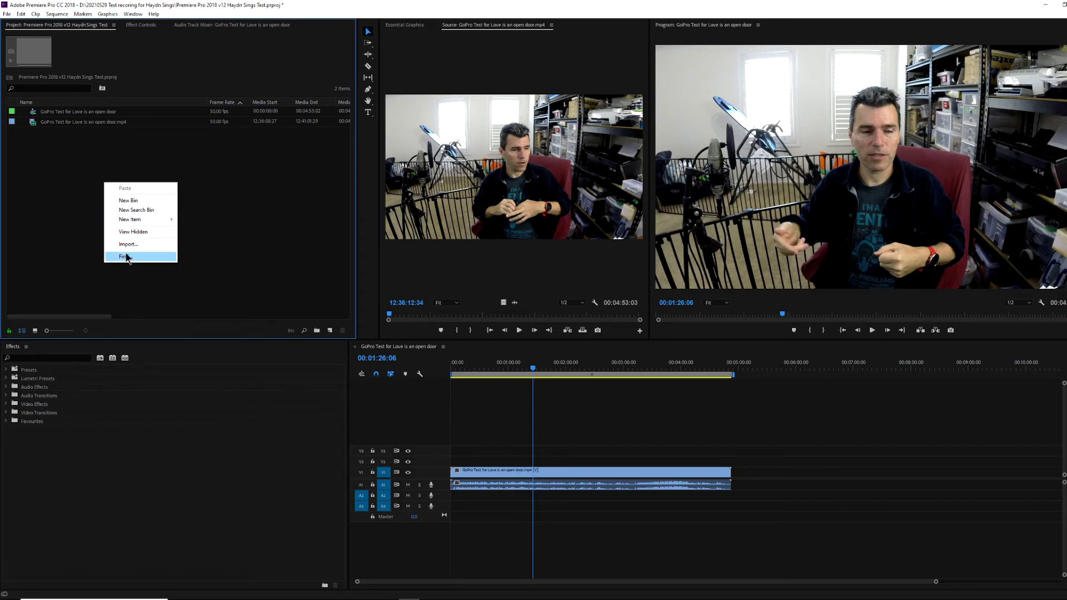
Step: Import the 'Love is an open door test intro - Panasonic.MTS' file into the project
left_click(128, 244)
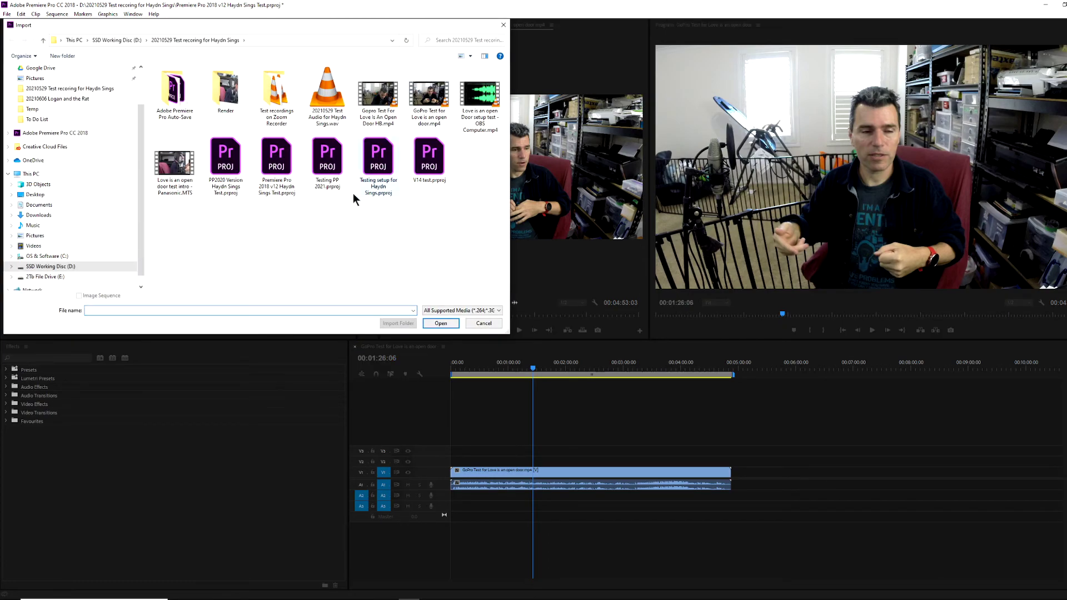
left_click(182, 170)
left_click(431, 324)
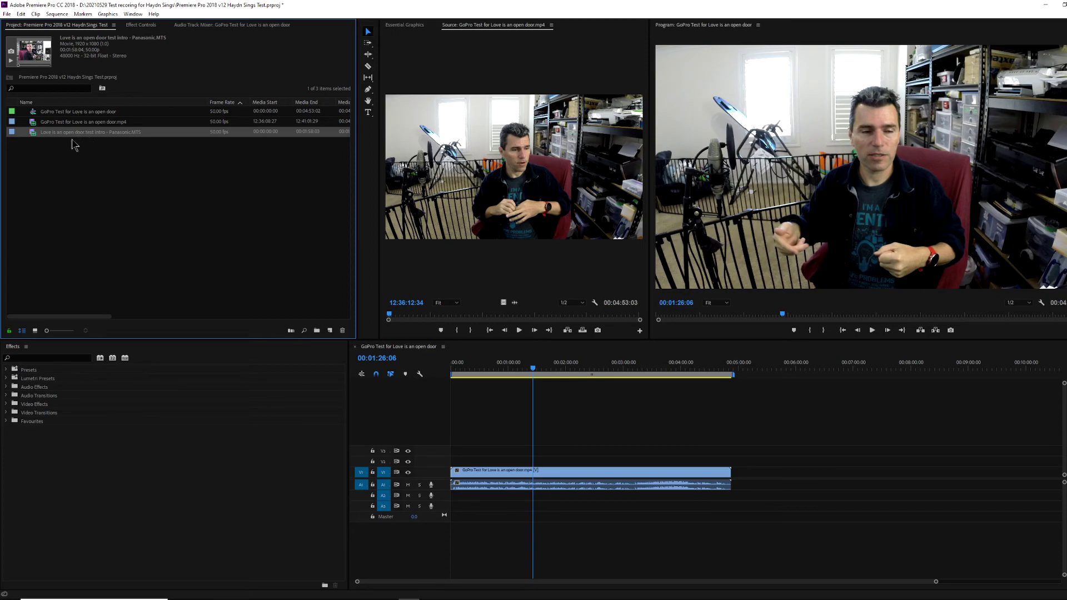
Step: Preview the Panasonic clip in the source viewer, playing briefly from about 1:13
left_click(71, 133)
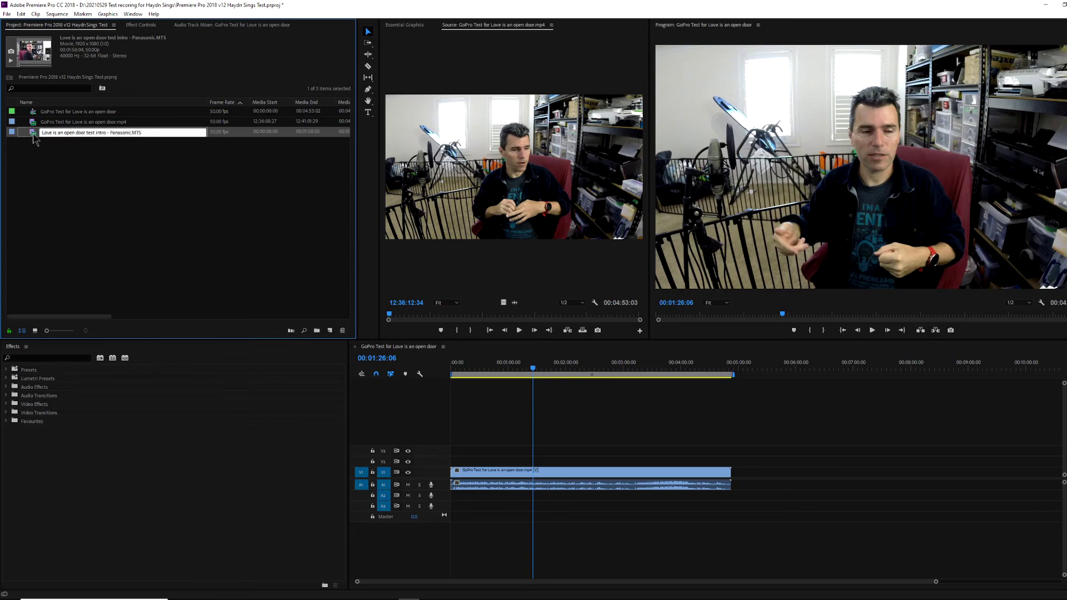
double_click(33, 134)
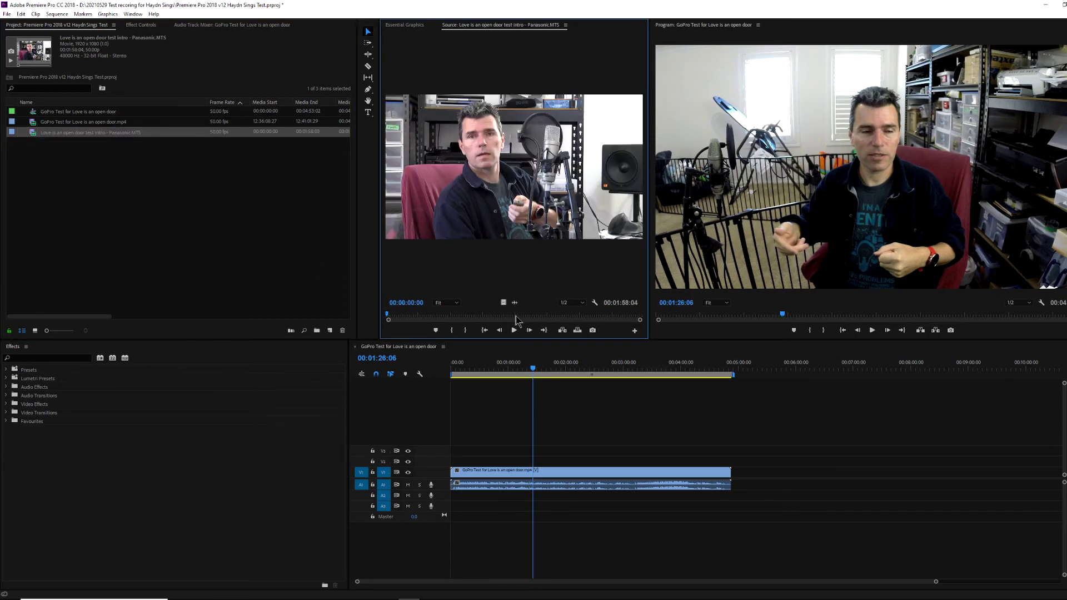
left_click(546, 316)
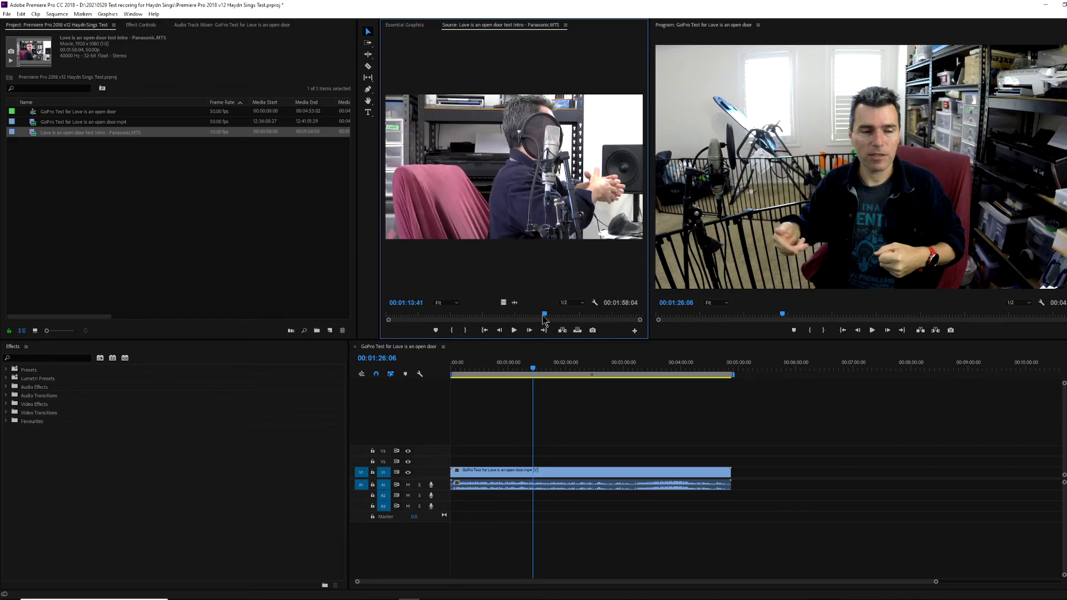
key("space")
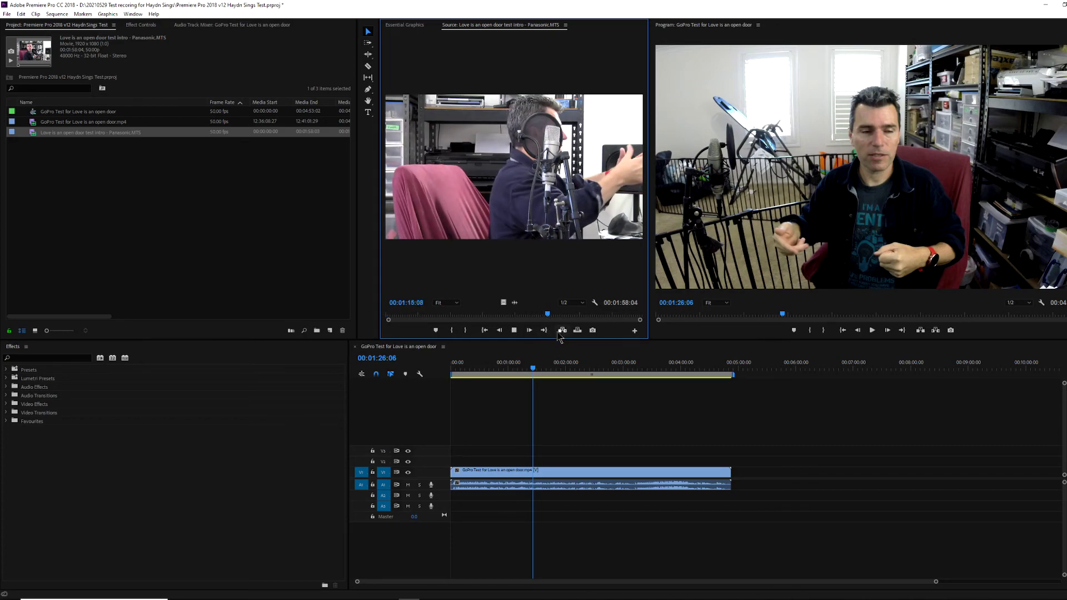
key("space")
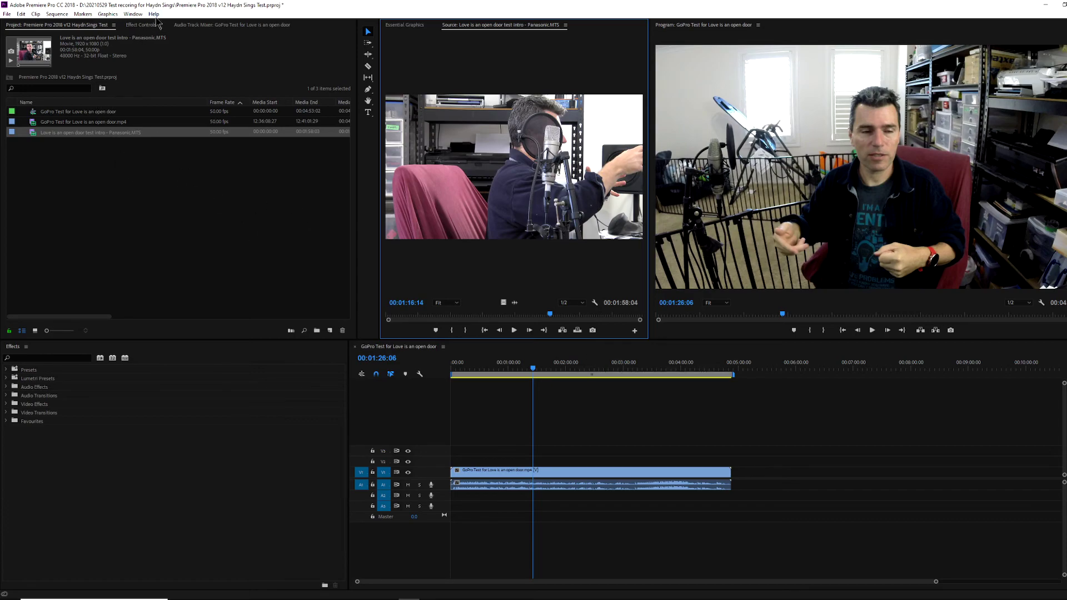
left_click(155, 15)
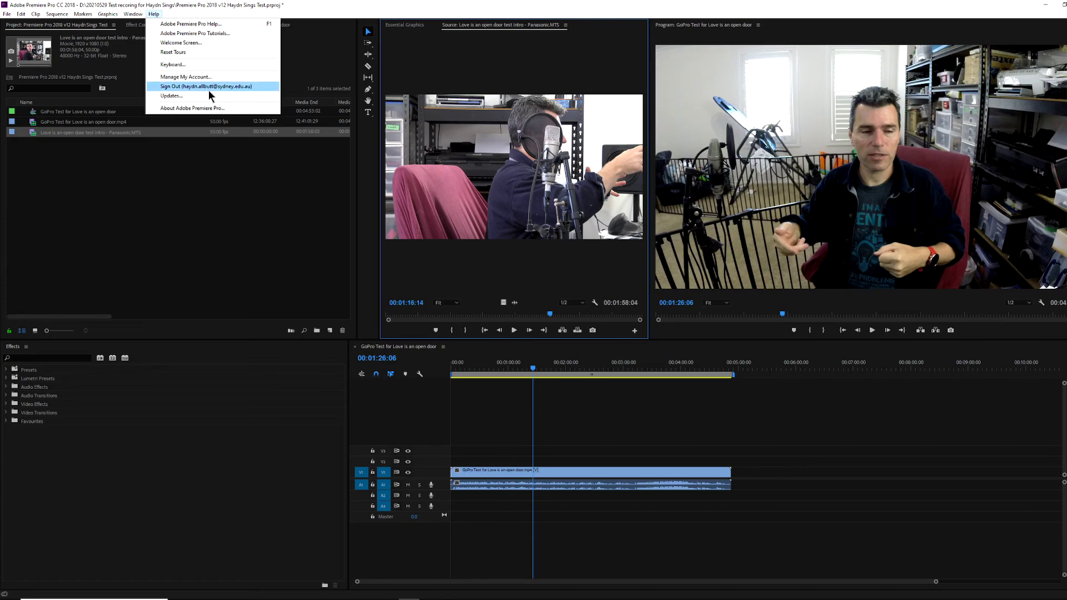
left_click(215, 199)
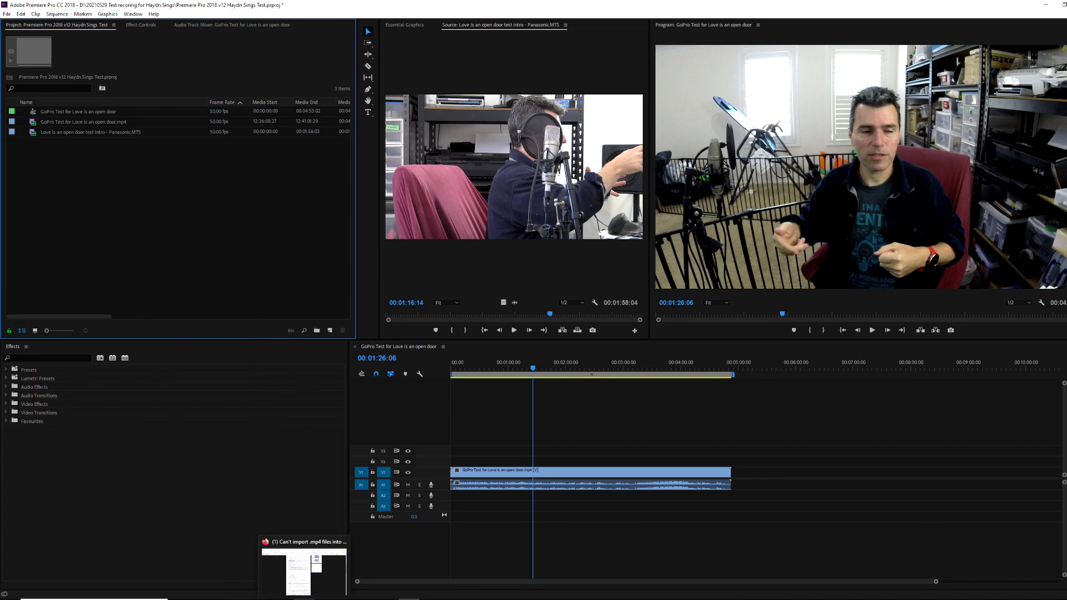
Step: Bring the r/premiere thread about .mp4 import failures in Premiere Pro 2021 to the front and scroll through it
left_click(325, 585)
scroll(314, 110, "up", 15)
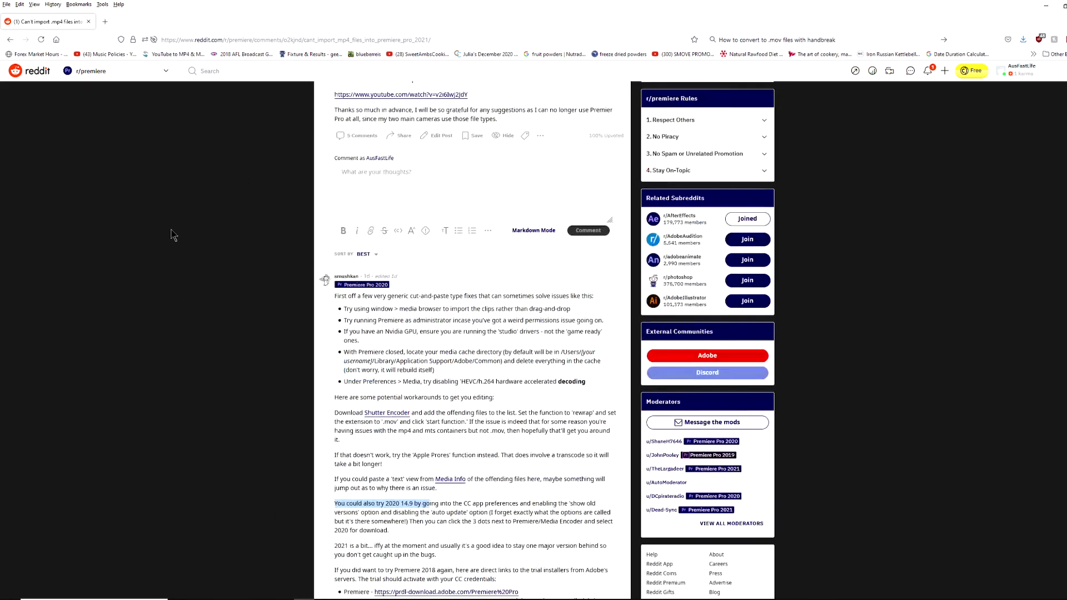
scroll(206, 206, "down", 5)
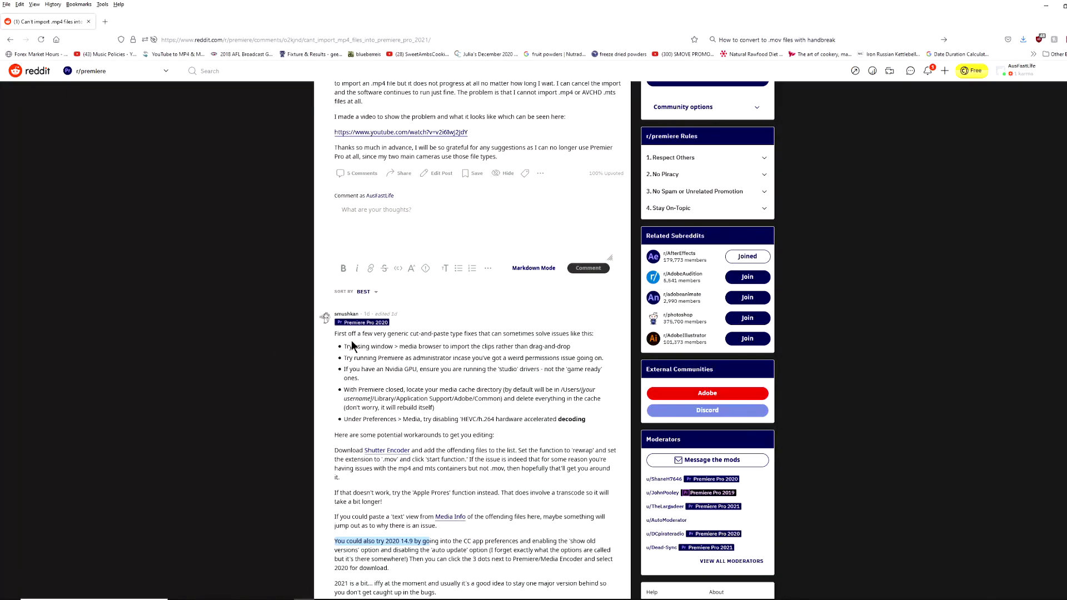
scroll(413, 436, "down", 5)
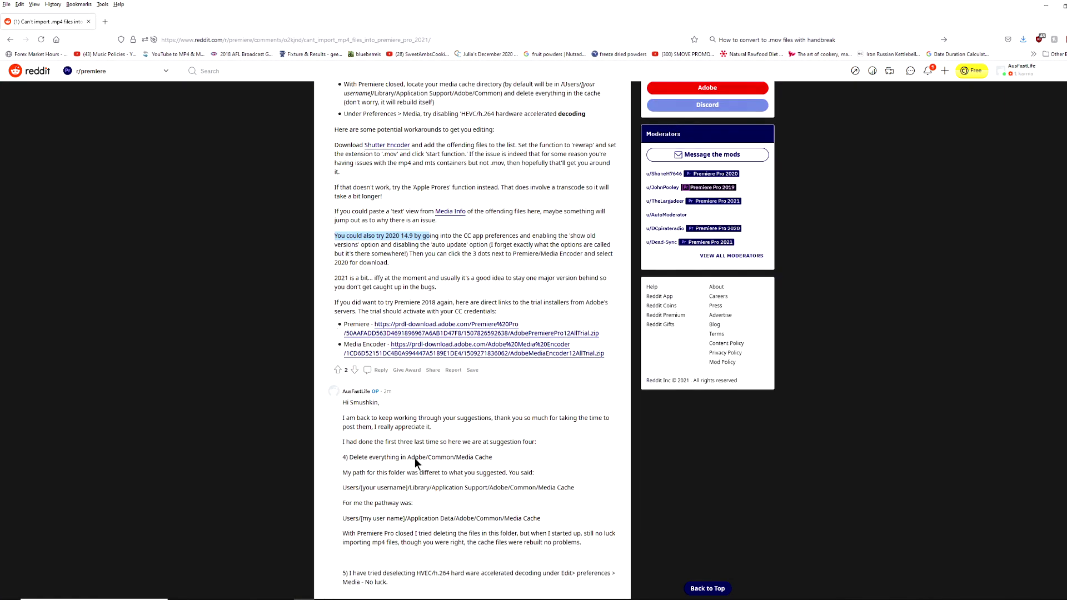
scroll(194, 280, "up", 10)
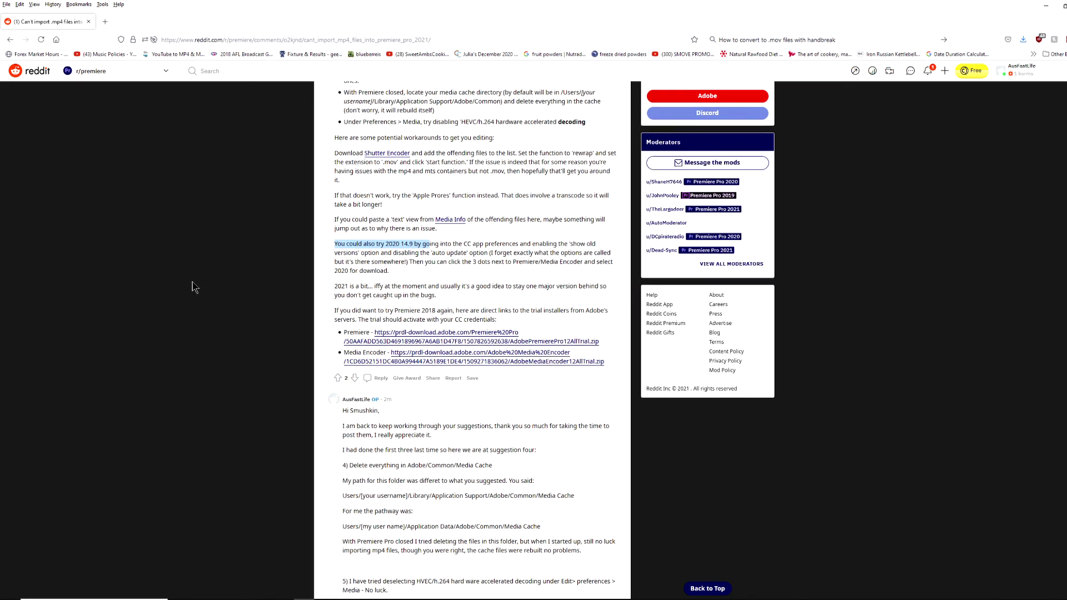